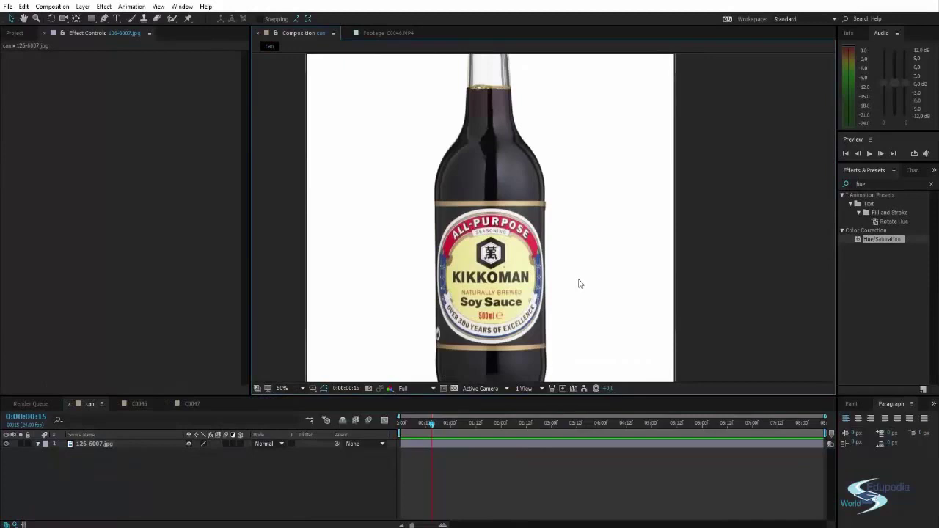
- Examine the bottle's red cap, glass neck and label edges in the composition up close
left_click_drag(583, 162, 527, 224)
scroll(562, 165, "down", 1)
scroll(514, 163, "up", 1)
left_click_drag(465, 236, 475, 204)
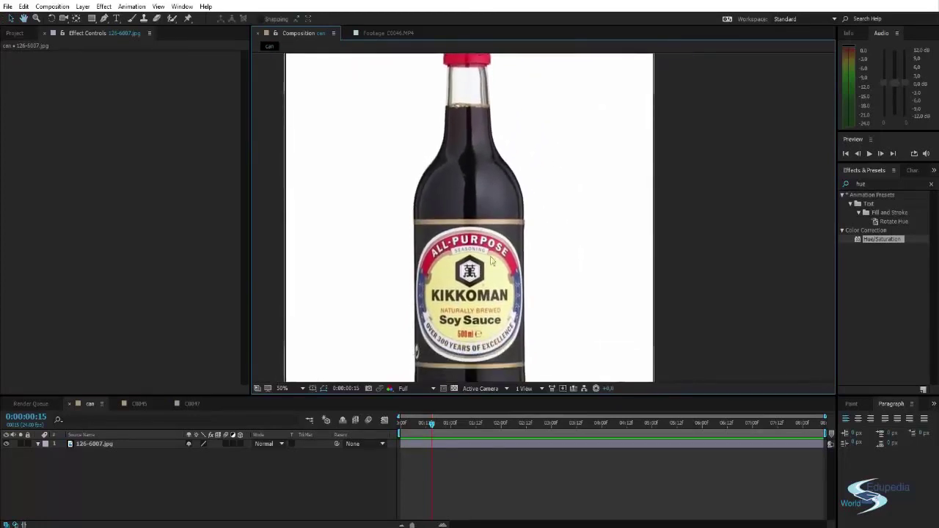
left_click_drag(492, 261, 491, 360)
scroll(482, 196, "down", 1)
scroll(444, 159, "up", 3)
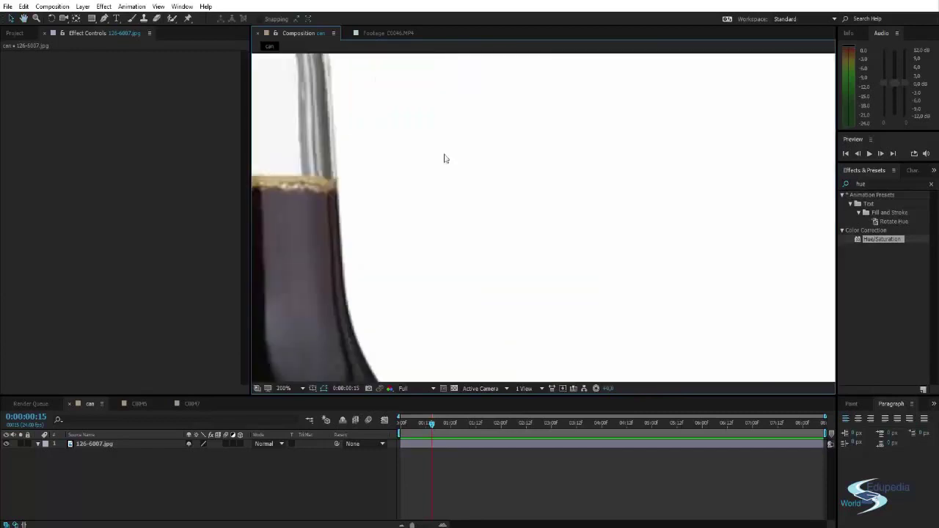
scroll(444, 158, "down", 3)
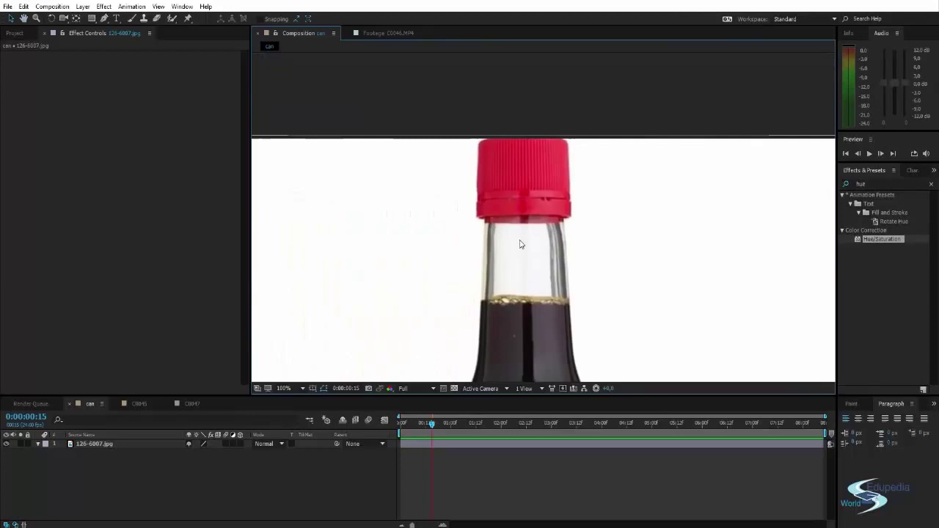
scroll(481, 229, "down", 2)
scroll(498, 177, "up", 3)
left_click_drag(478, 180, 551, 313)
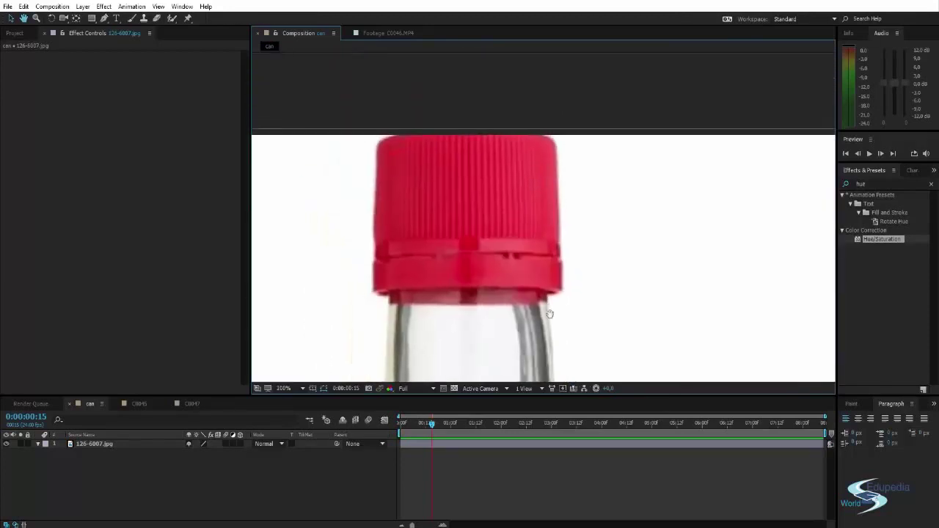
left_click_drag(510, 214, 528, 221)
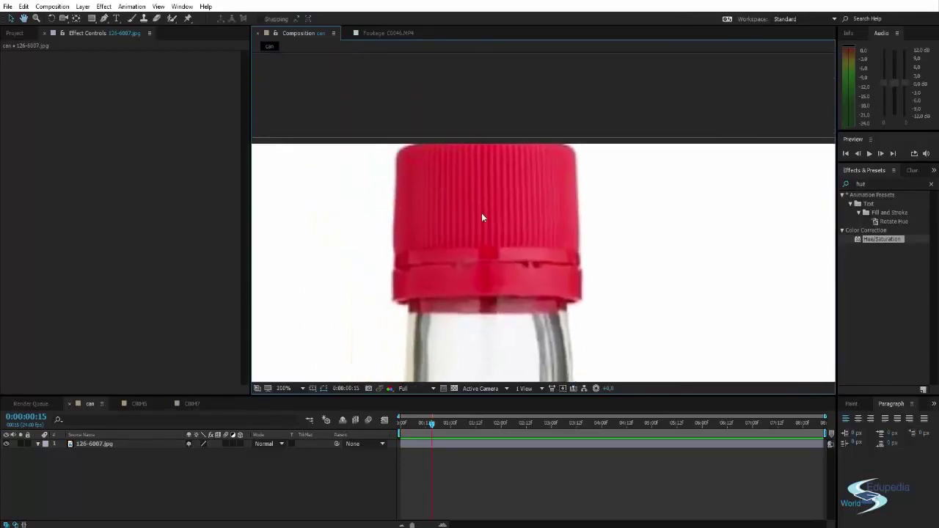
scroll(484, 216, "up", 1)
scroll(487, 213, "down", 4)
scroll(489, 193, "up", 1)
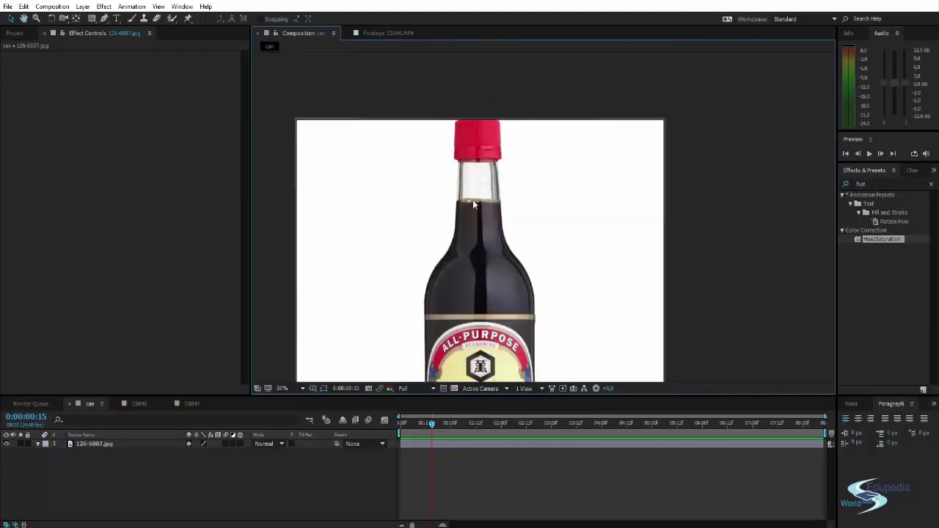
left_click_drag(474, 248, 496, 199)
- Create an adjustment layer above the bottle image and rename it masked cc
left_click(143, 481)
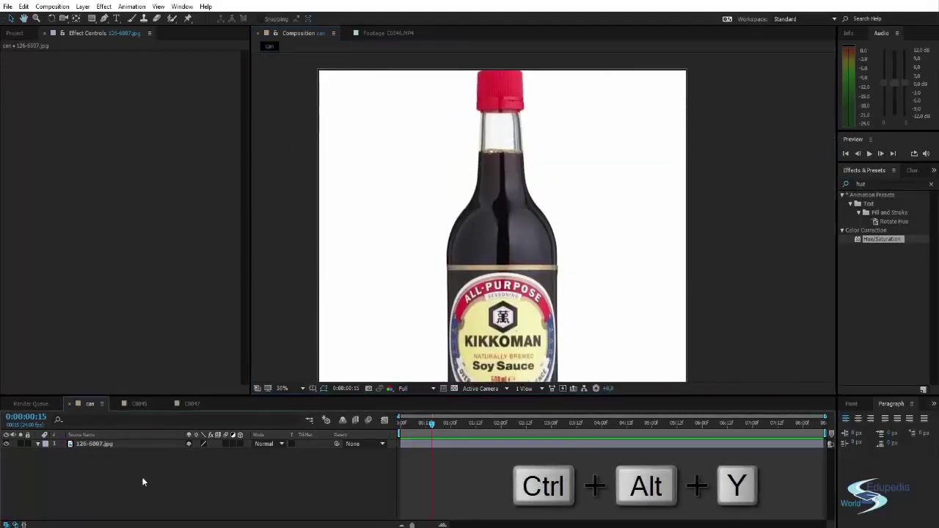
key("ctrl+alt+y")
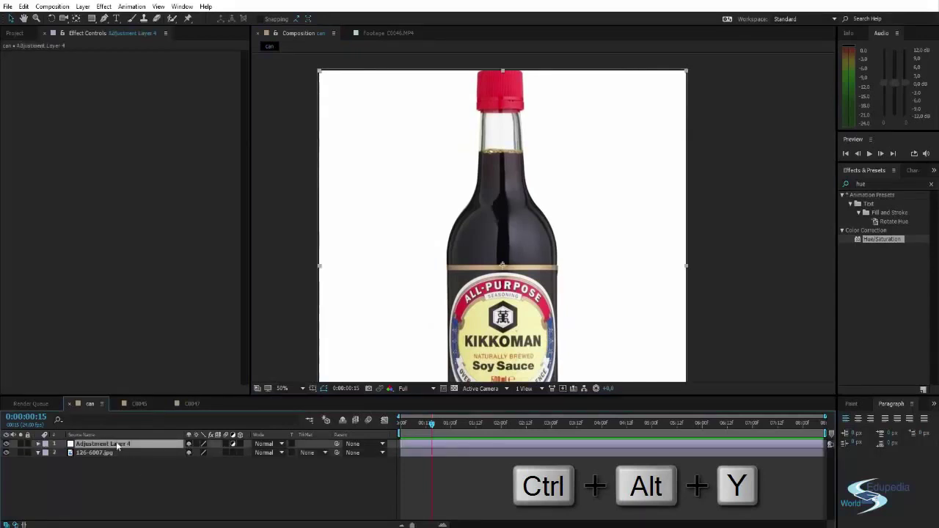
key("Return")
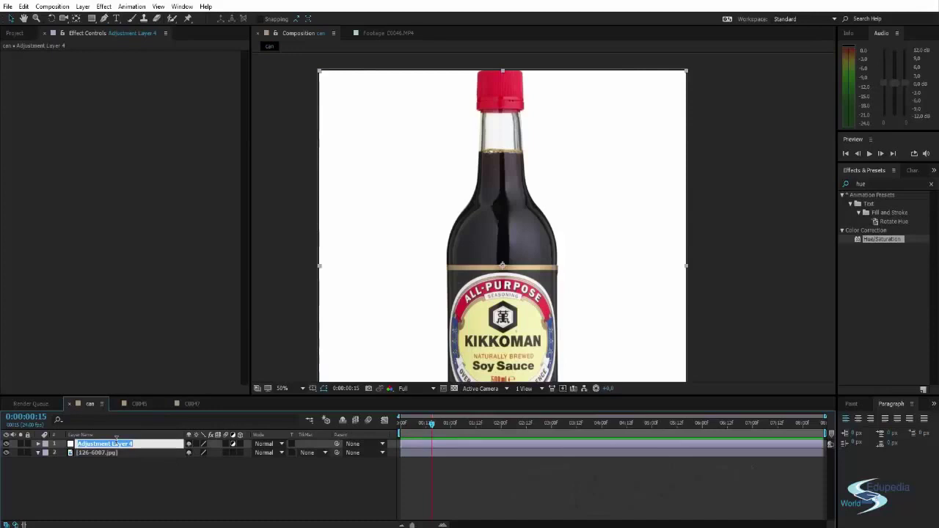
type("masked cc")
left_click(122, 484)
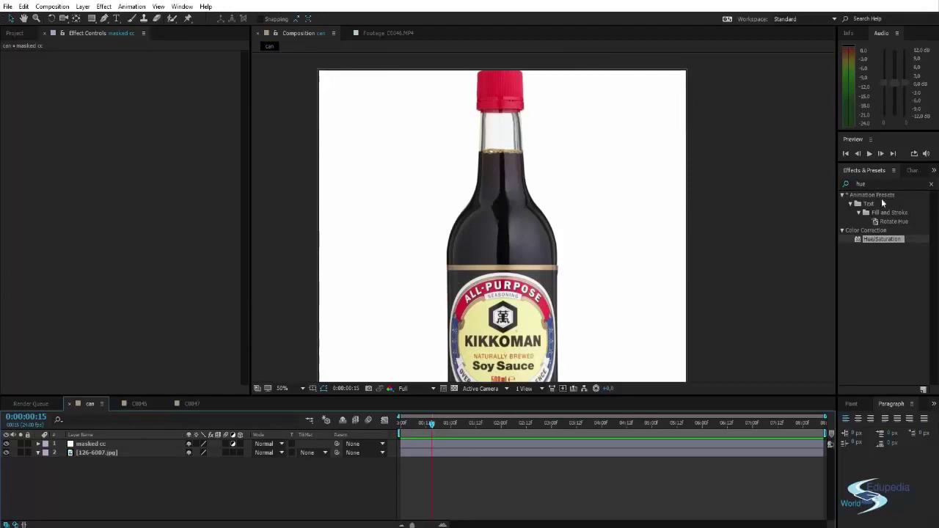
- Apply the Hue/Saturation effect to the masked cc adjustment layer
scroll(511, 92, "up", 1)
left_click_drag(506, 119, 456, 190)
scroll(490, 248, "down", 1)
left_click_drag(886, 245, 85, 440)
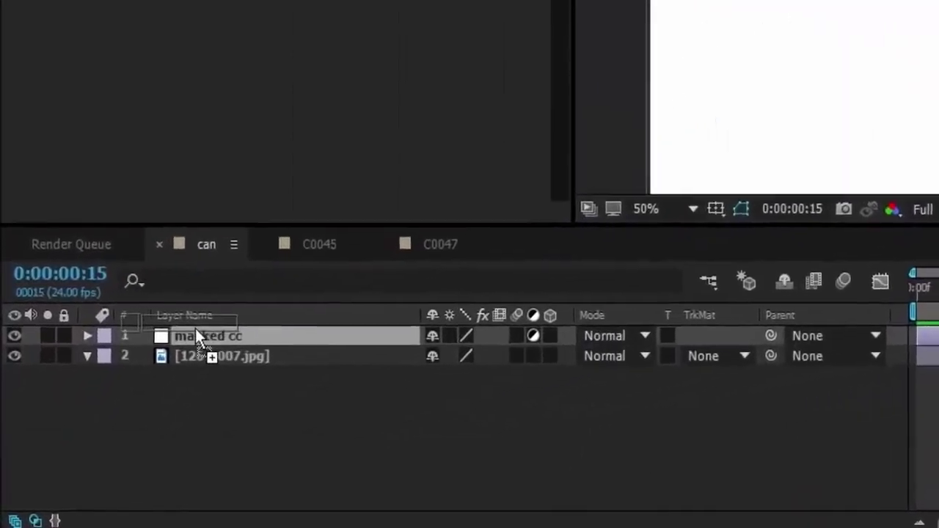
left_click_drag(195, 328, 195, 330)
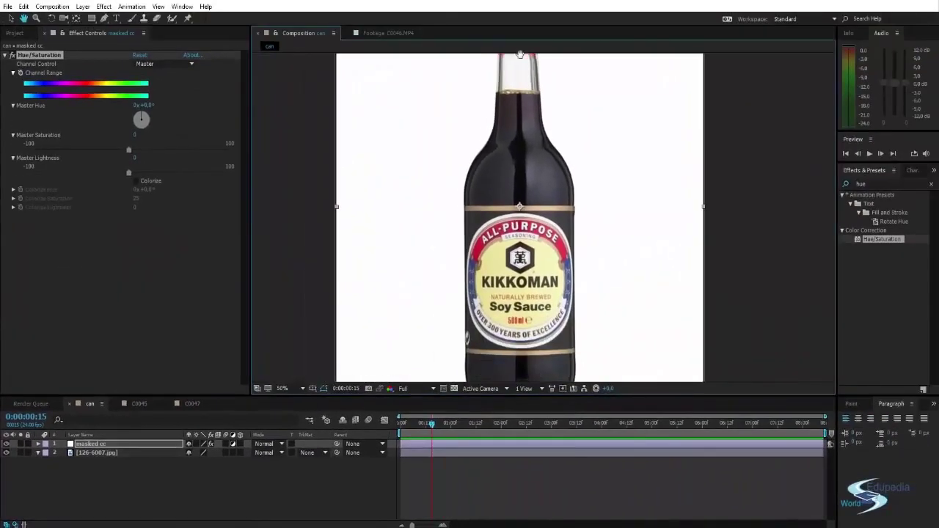
- Trace the outline of the red bottle cap with a Pen tool mask on the masked cc layer
left_click_drag(520, 54, 464, 230)
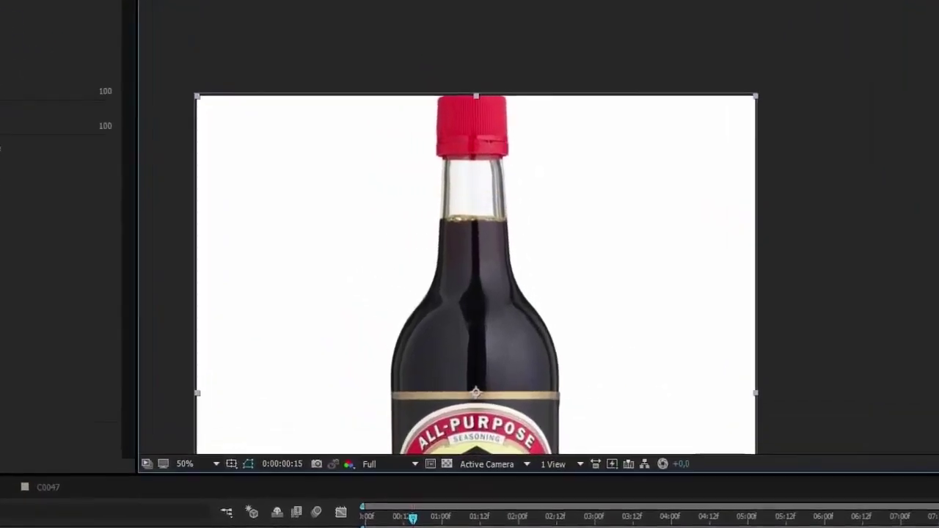
left_click_drag(126, 100, 227, 101)
left_click_drag(0, 255, 453, 114)
scroll(430, 255, "down", 1)
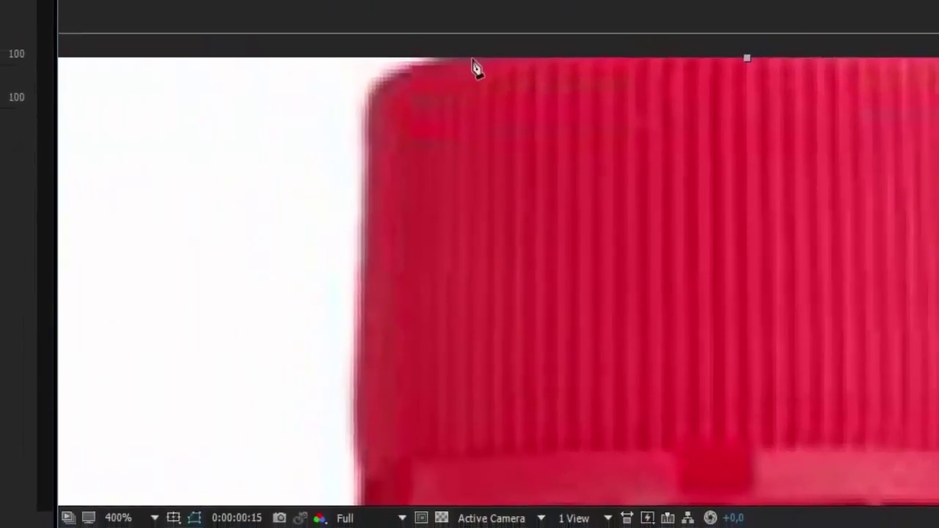
left_click_drag(528, 52, 469, 60)
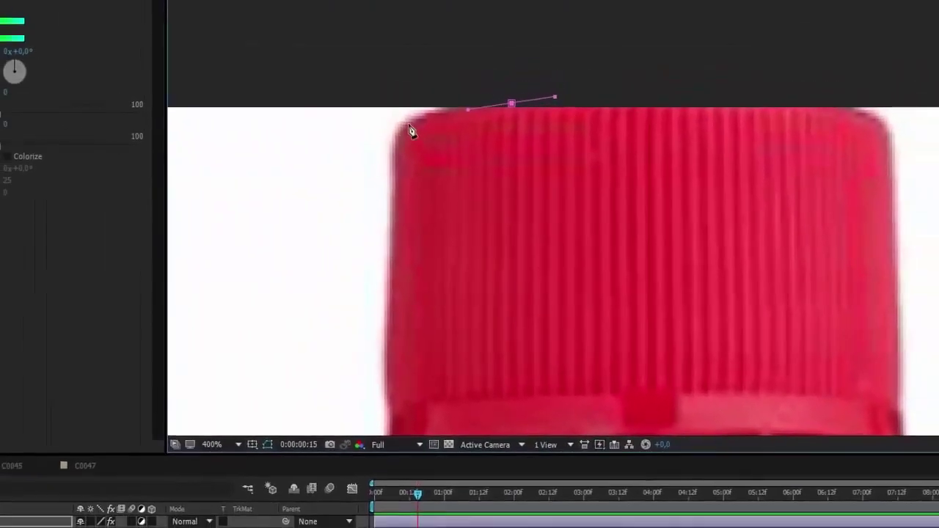
left_click_drag(408, 125, 421, 151)
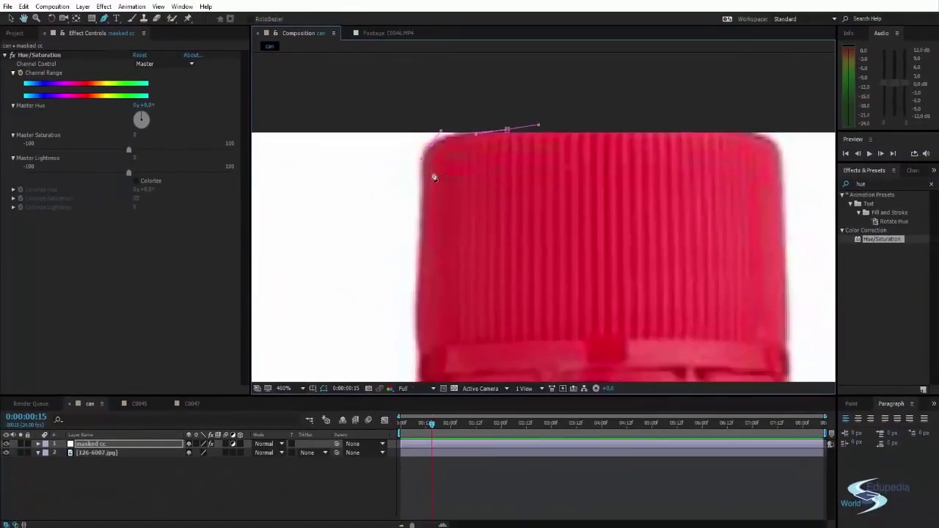
scroll(433, 177, "up", 1)
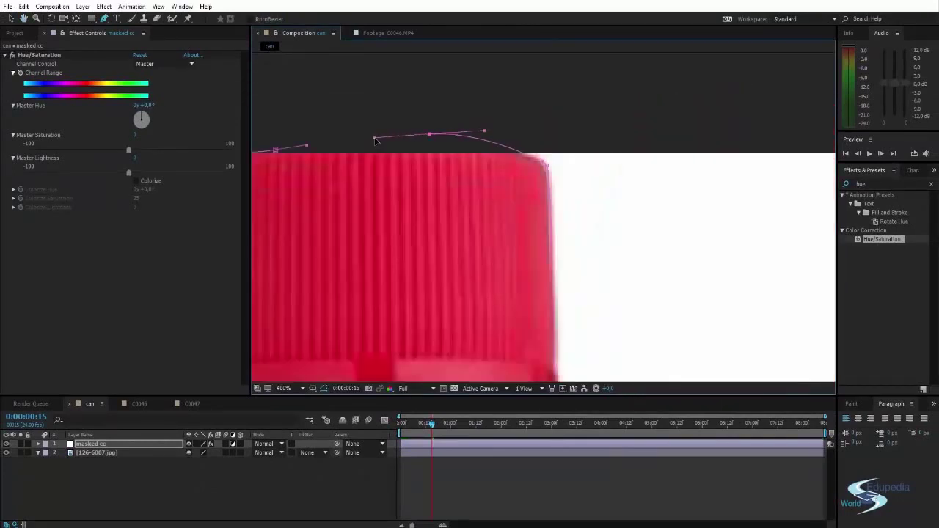
- Close the mask path along the cap's upper edge, return to the Selection tool and deselect the layer
left_click_drag(334, 156, 305, 160)
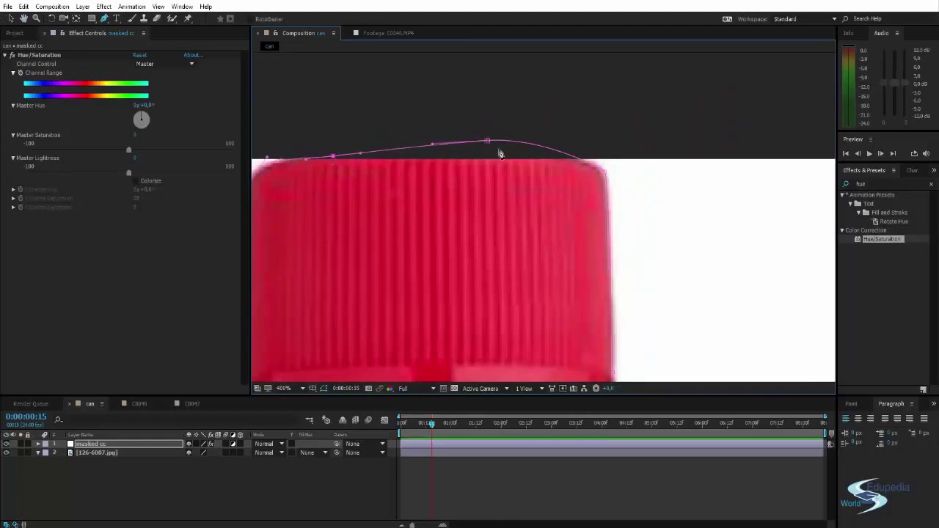
scroll(496, 195, "down", 2)
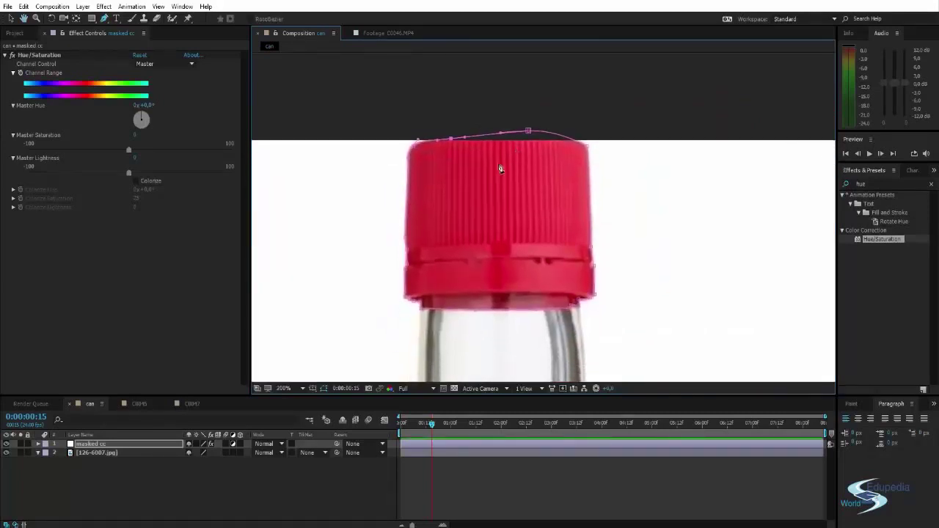
key("v")
left_click(345, 189)
left_click(350, 131)
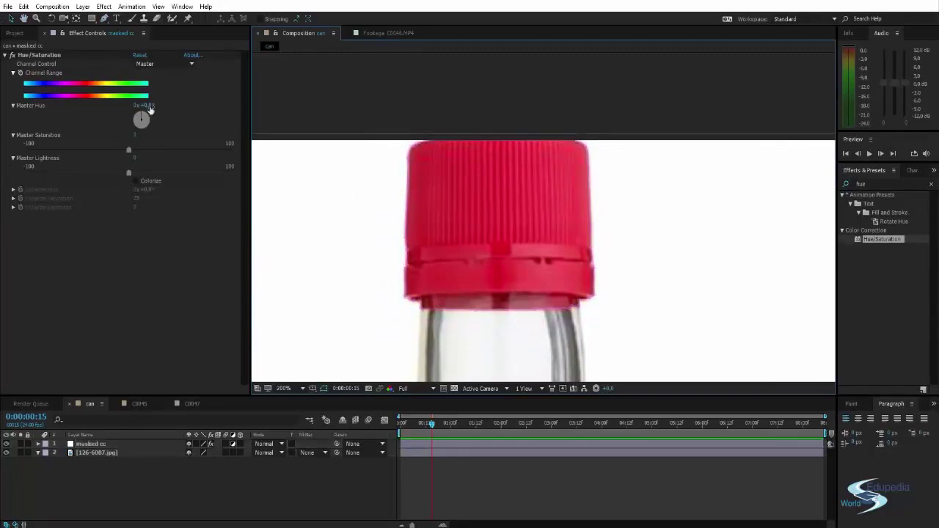
- Set the Hue/Saturation Master Hue to 39° to tint the masked cap orange
left_click_drag(145, 105, 162, 101)
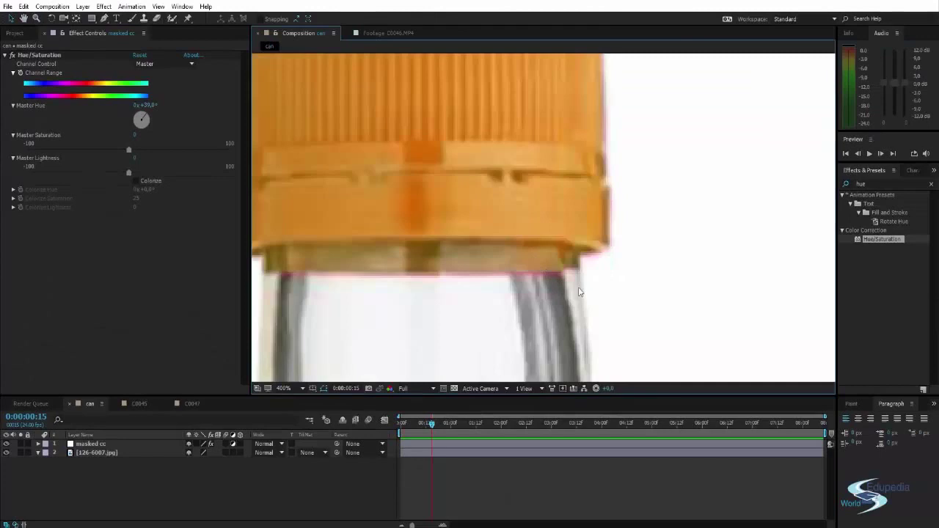
key("space")
left_click_drag(595, 292, 679, 274)
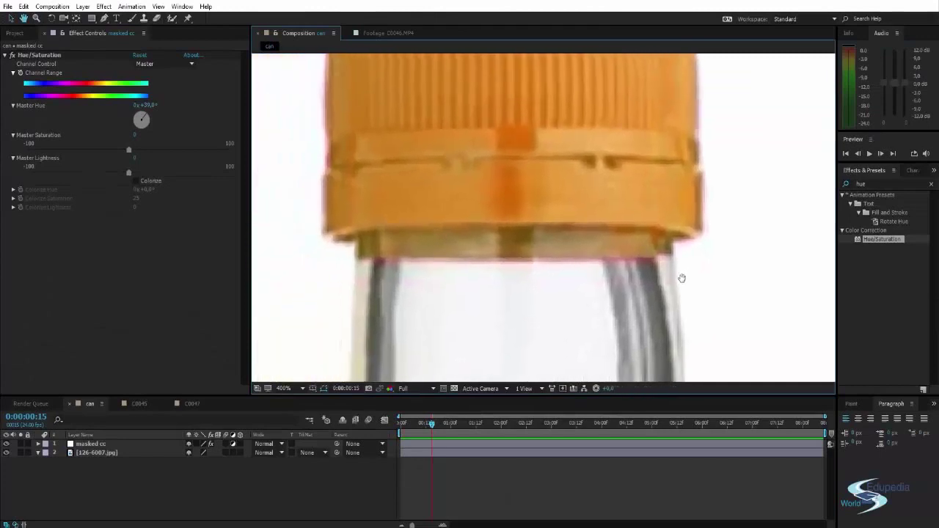
- Reveal the mask properties of the masked cc layer and set Mask 1's feather to 3 pixels
left_click(392, 254)
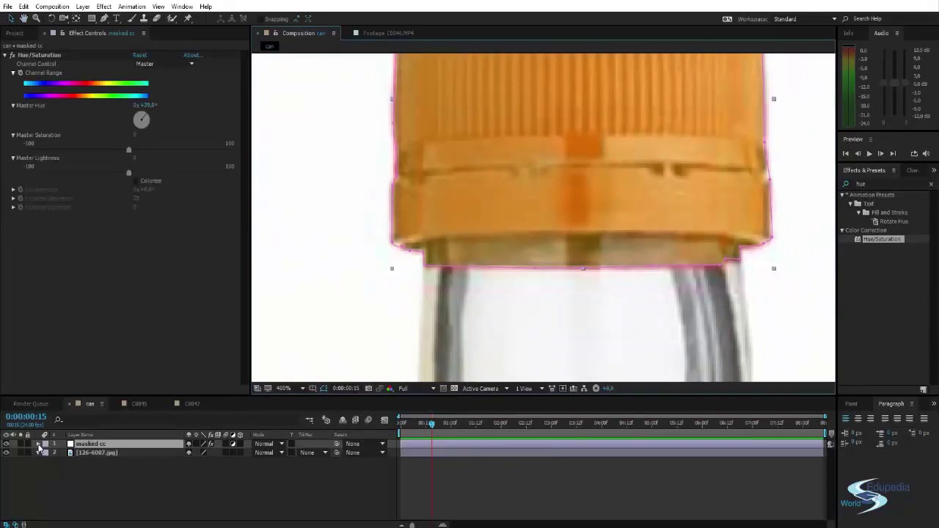
left_click(39, 445)
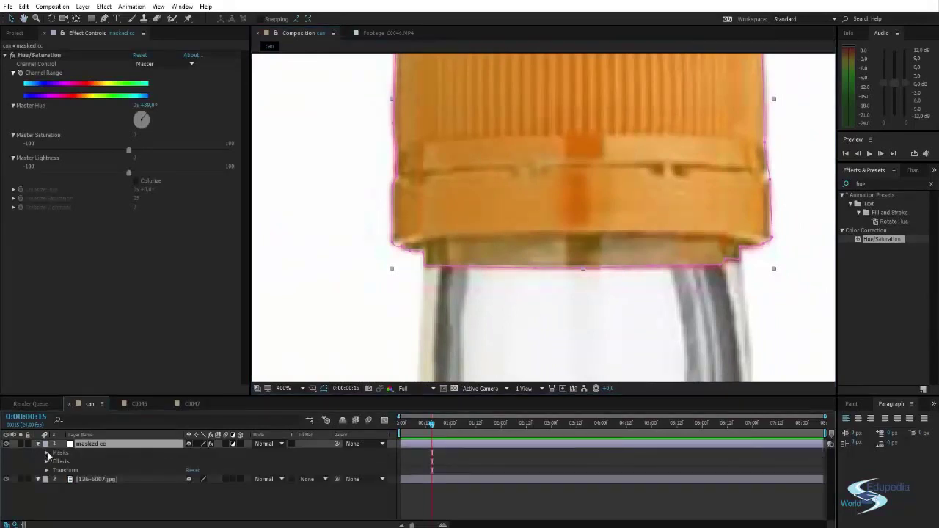
left_click(47, 452)
left_click(56, 463)
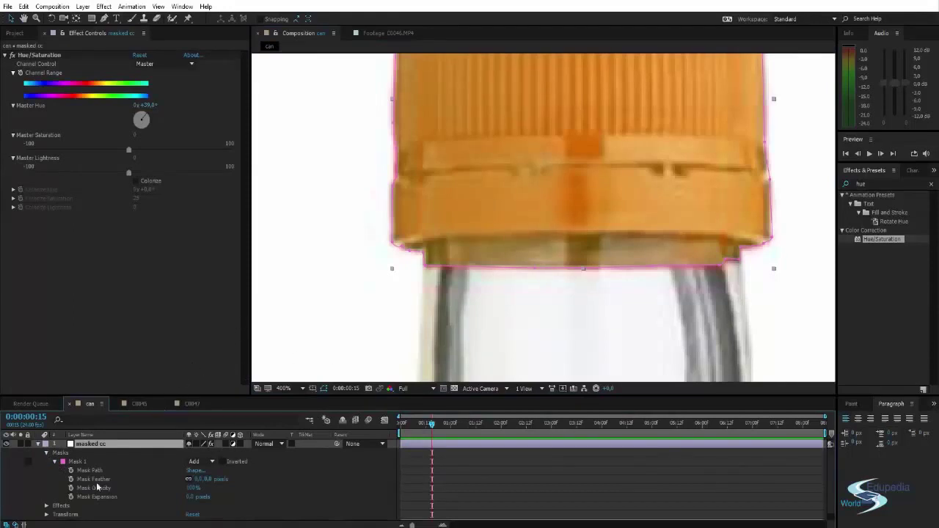
left_click(197, 479)
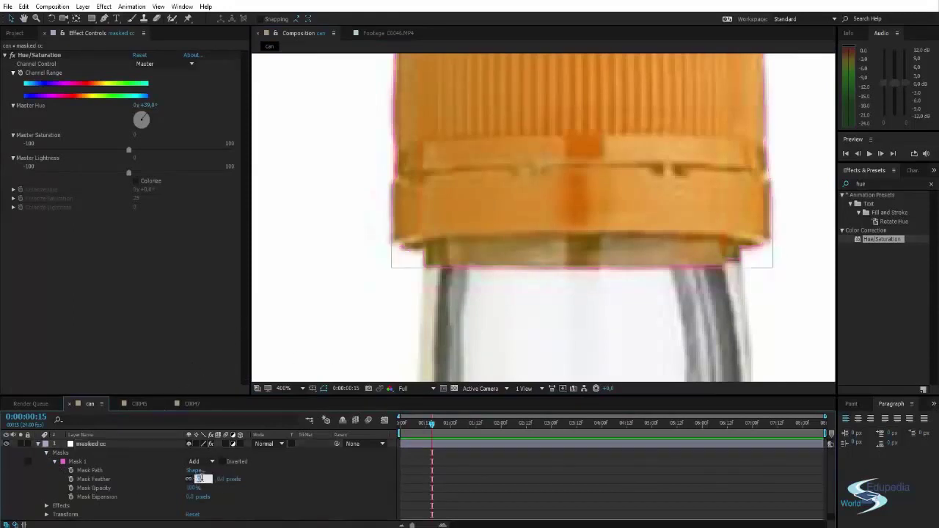
left_click(298, 477)
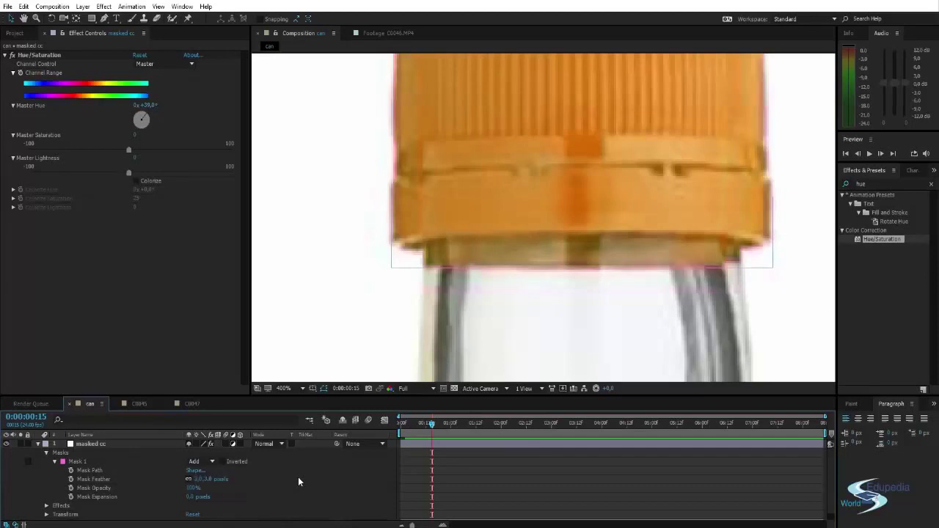
- Check the feathered edges around the cap and set Mask 1's expansion to 3 pixels
scroll(477, 283, "down", 1)
left_click_drag(495, 202, 457, 254)
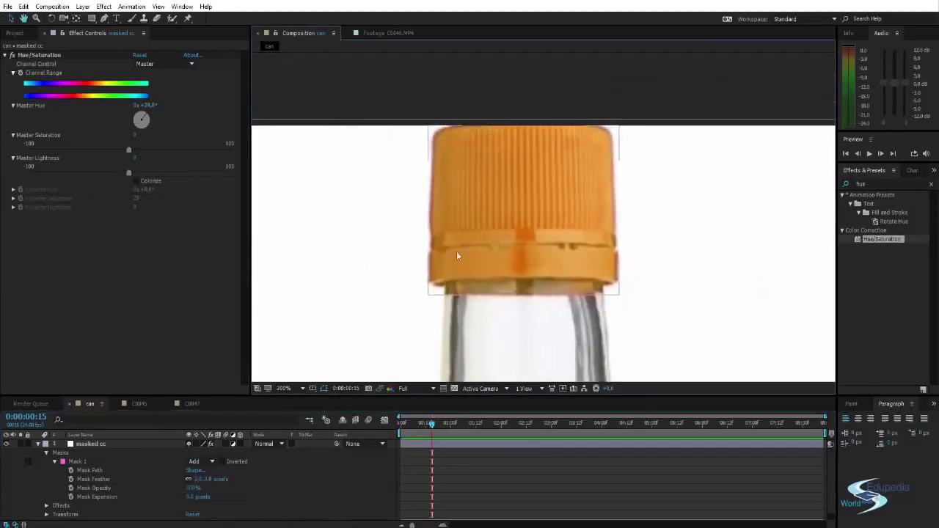
scroll(575, 174, "up", 1)
scroll(574, 174, "up", 1)
scroll(574, 178, "down", 1)
left_click_drag(572, 224, 602, 160)
left_click_drag(528, 308, 586, 245)
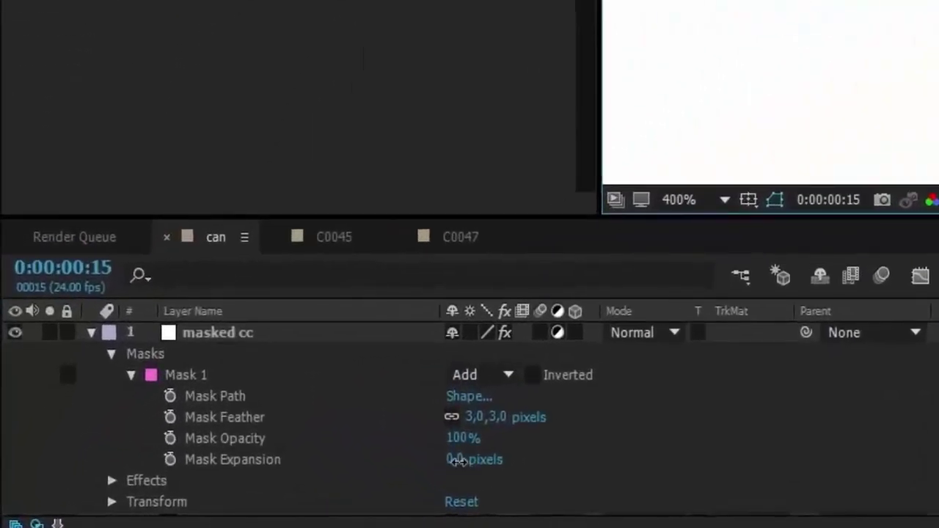
left_click_drag(456, 459, 455, 458)
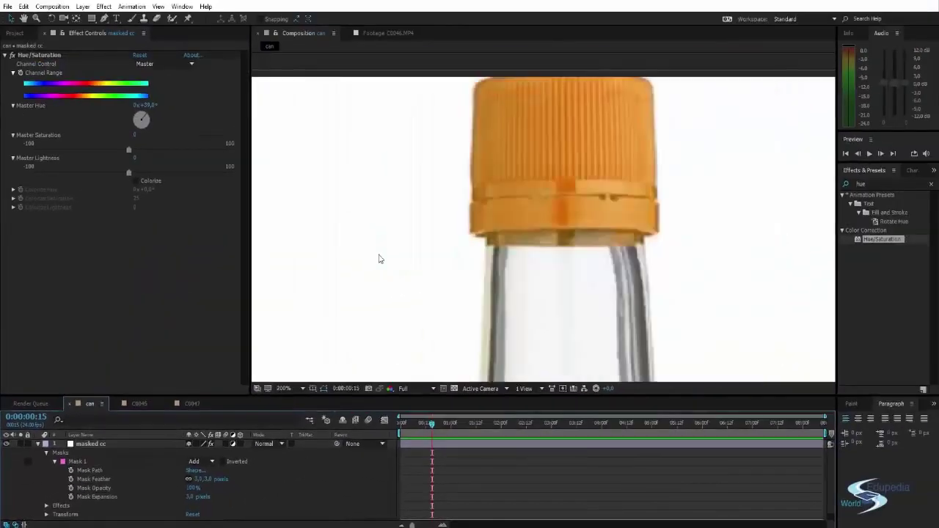
- Shift the Hue/Saturation Master Hue further until the masked bottle cap turns bright green
scroll(574, 182, "up", 2)
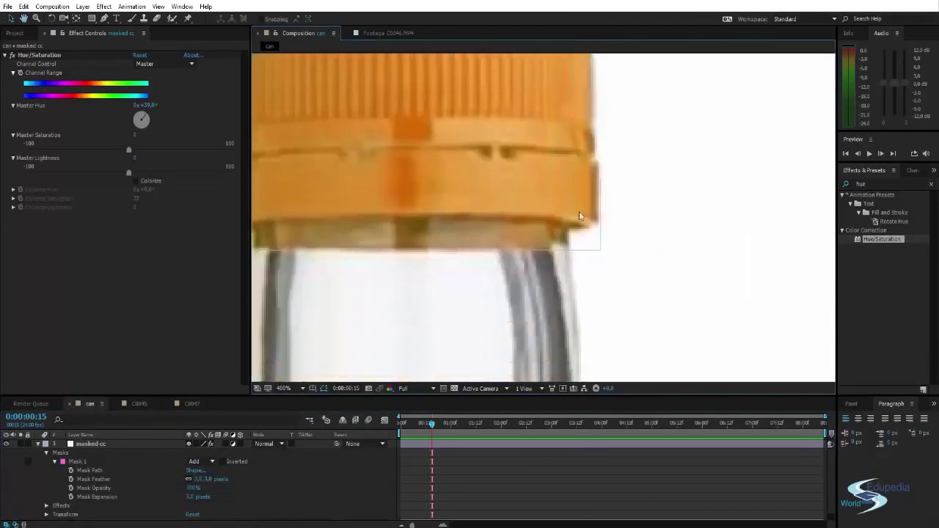
left_click_drag(604, 227, 715, 219)
left_click_drag(509, 242, 534, 258)
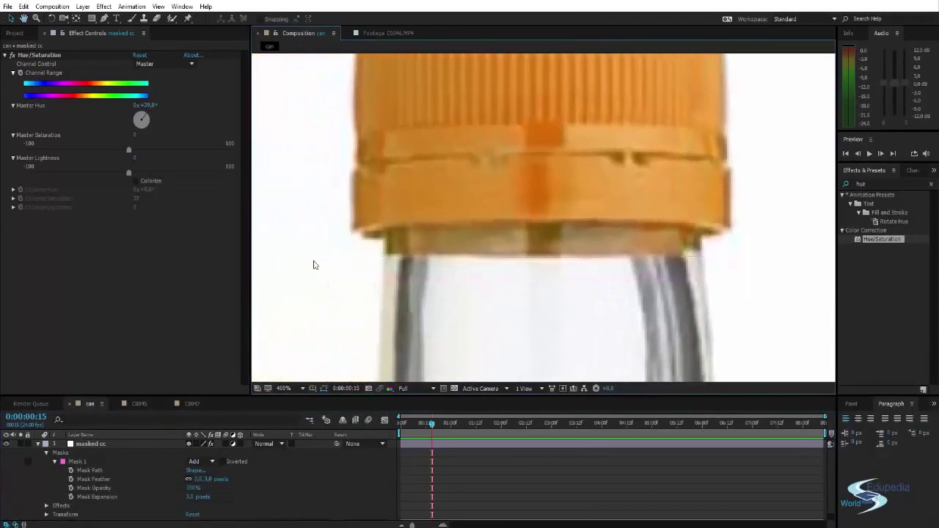
scroll(308, 266, "down", 2)
scroll(345, 209, "down", 2)
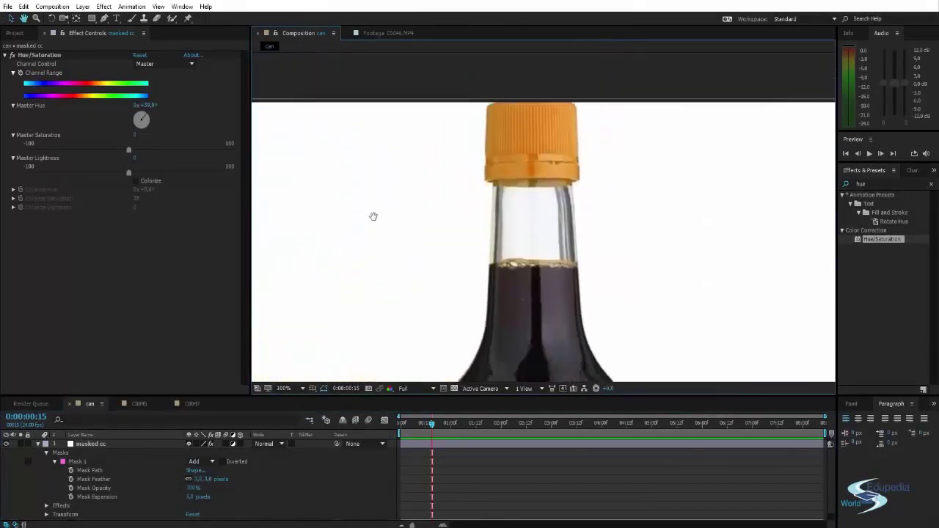
scroll(375, 235, "down", 2)
left_click_drag(149, 109, 200, 103)
- Select the bottle image layer and examine the edges of the recolored green cap up close
left_click(393, 277)
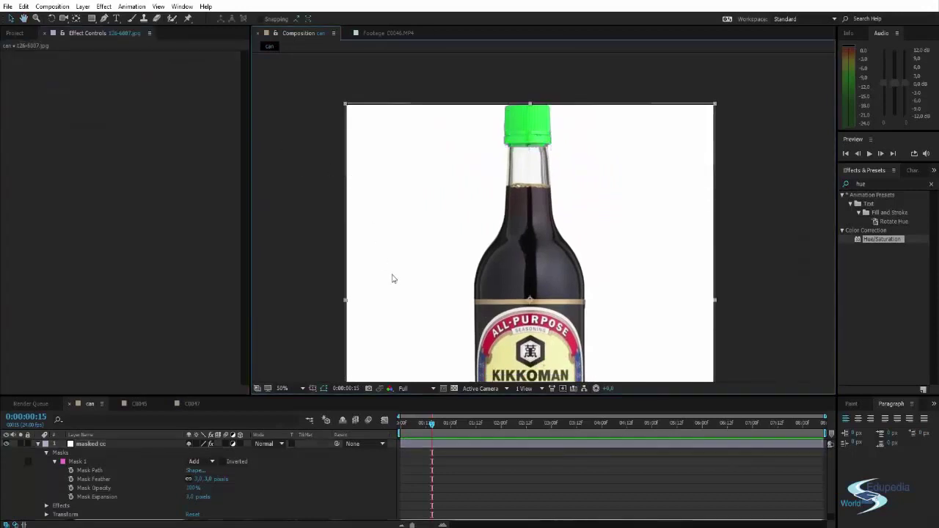
left_click_drag(393, 279, 382, 351)
scroll(486, 214, "up", 2)
left_click_drag(481, 247, 636, 297)
scroll(526, 262, "up", 2)
scroll(526, 264, "down", 1)
scroll(635, 301, "down", 4)
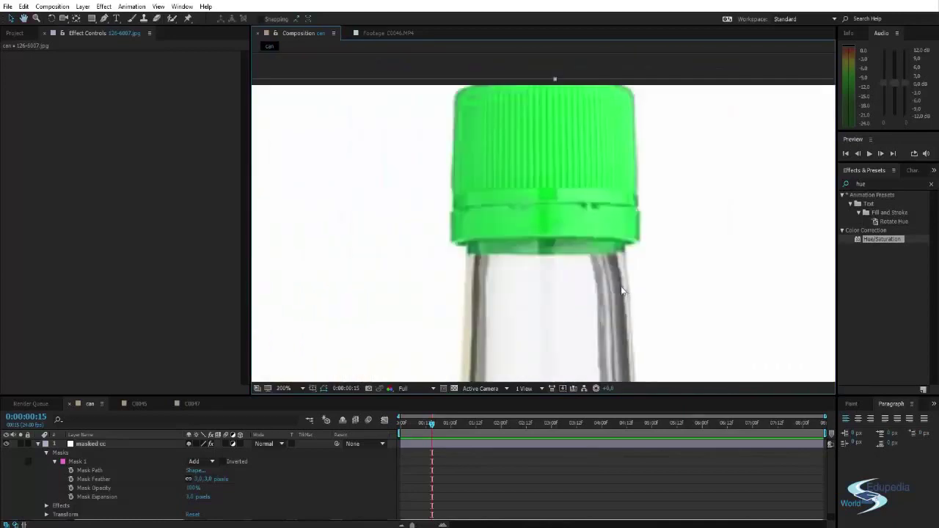
- Change the Hue/Saturation Master Hue on the masked cc layer to about 34°, turning the bottle cap orange
left_click(91, 446)
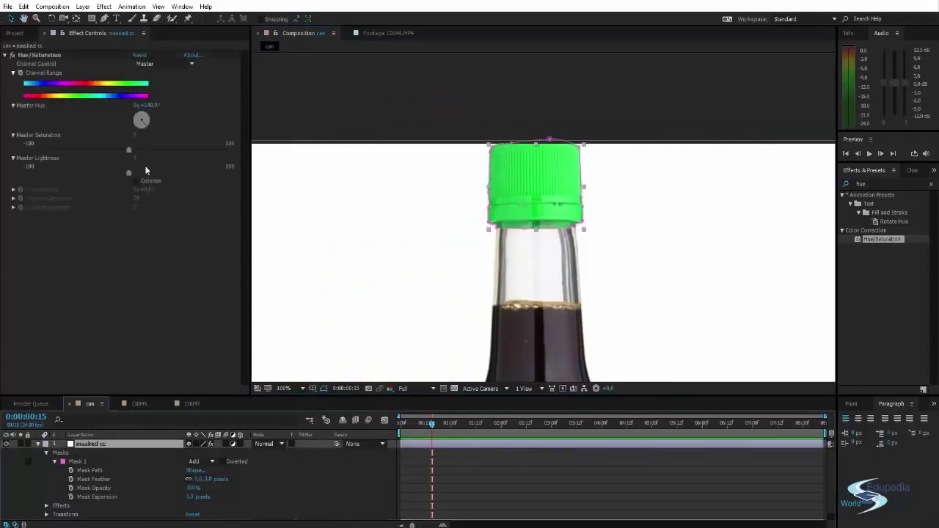
left_click_drag(151, 106, 198, 106)
left_click(320, 151)
scroll(348, 236, "down", 2)
left_click_drag(348, 235, 315, 151)
scroll(321, 154, "down", 1)
mouse_move(147, 105)
left_mouse_down()
mouse_move(160, 100)
mouse_move(137, 106)
mouse_move(142, 123)
mouse_move(150, 105)
left_mouse_up()
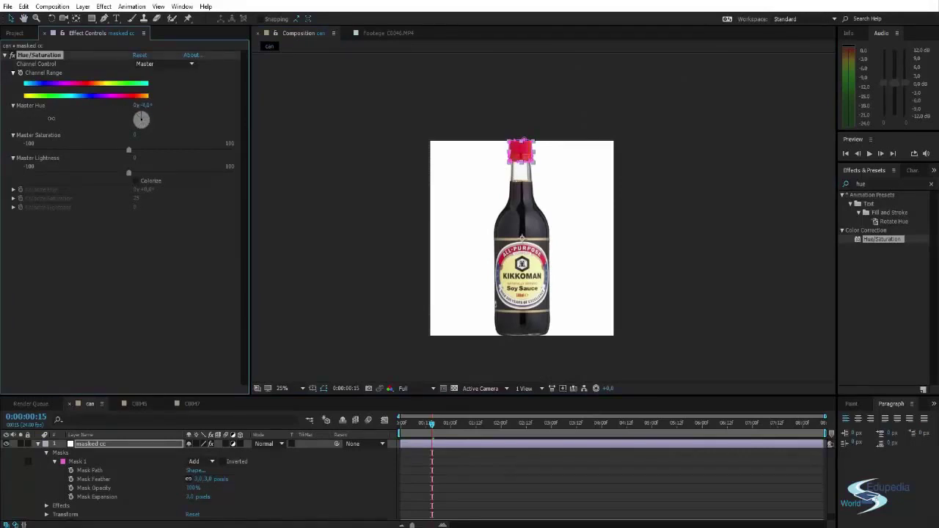
left_click_drag(53, 118, 75, 120)
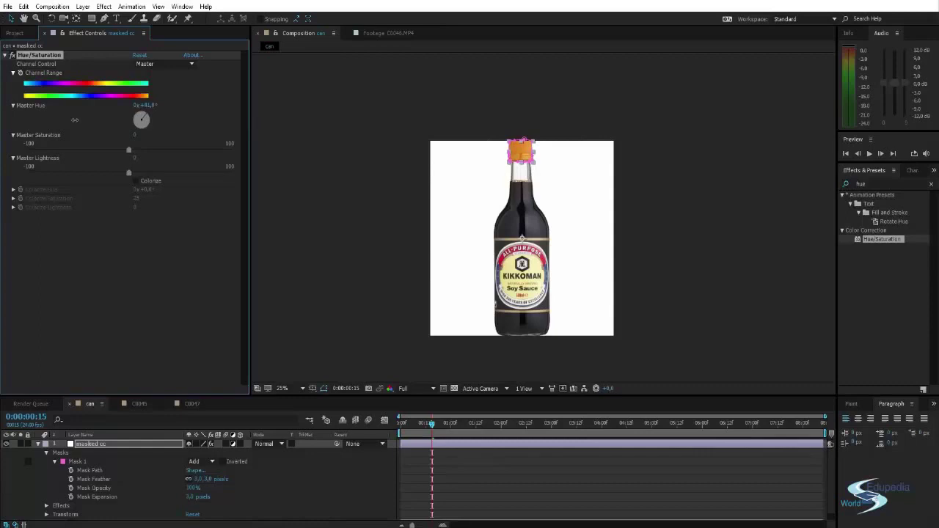
left_click(304, 143)
- Add a new adjustment layer above masked cc and activate the Pen tool at the right part of the label's red banner
scroll(532, 237, "up", 4)
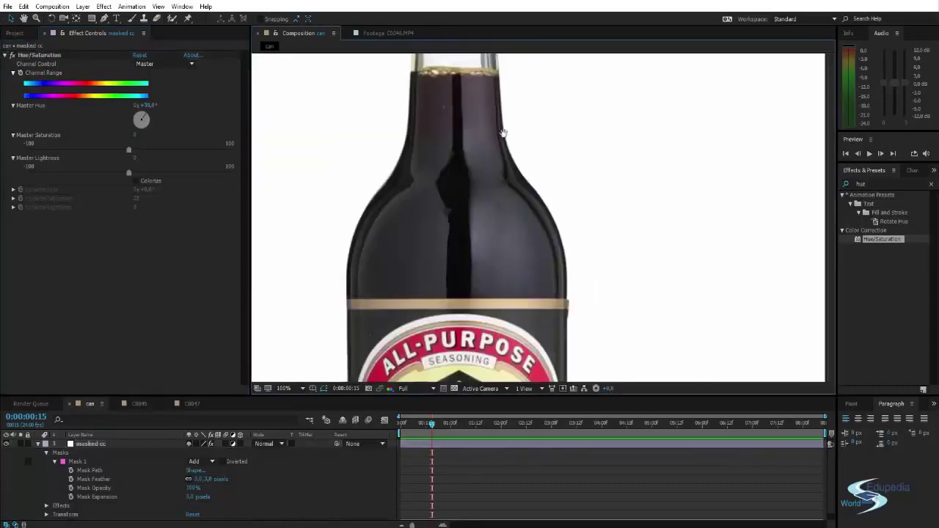
scroll(533, 237, "down", 2)
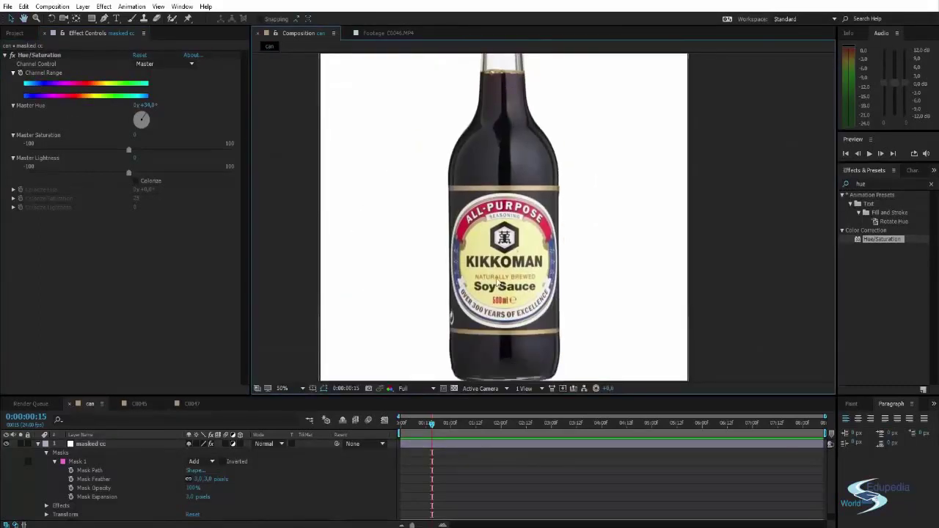
scroll(459, 223, "up", 2)
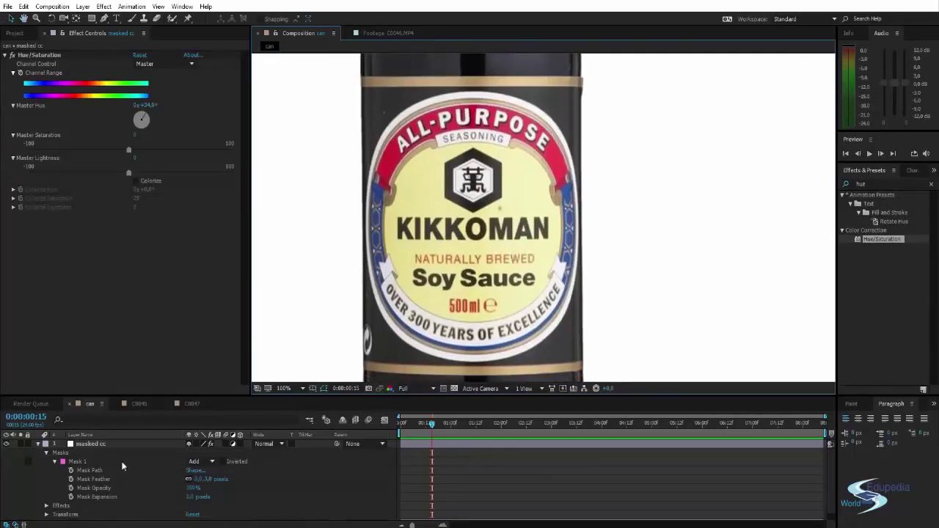
key("ctrl+alt+y")
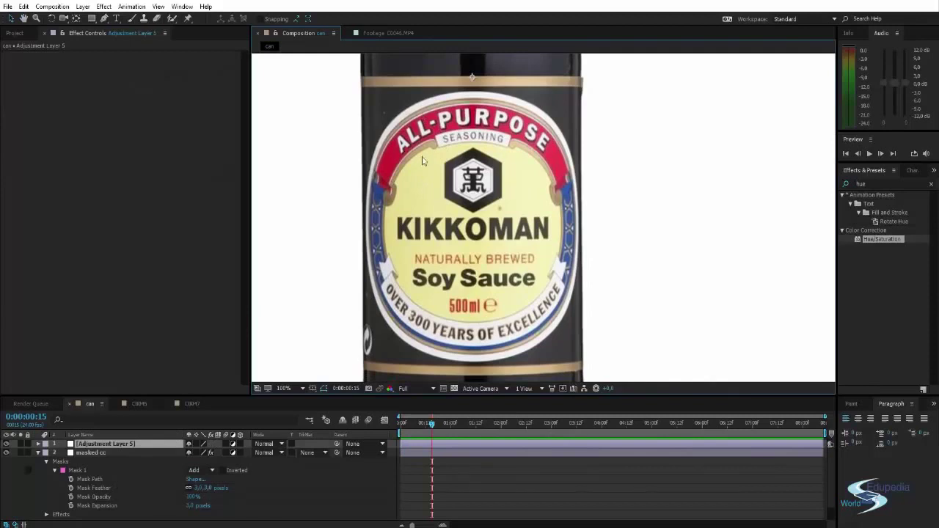
key("g")
scroll(380, 185, "up", 1)
left_click_drag(354, 178, 294, 289)
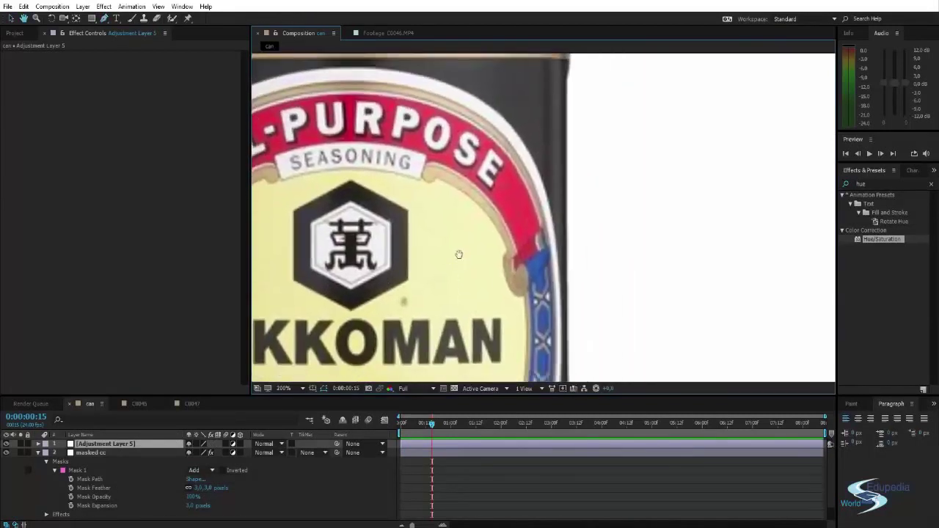
scroll(467, 226, "up", 1)
left_click_drag(458, 255, 488, 262)
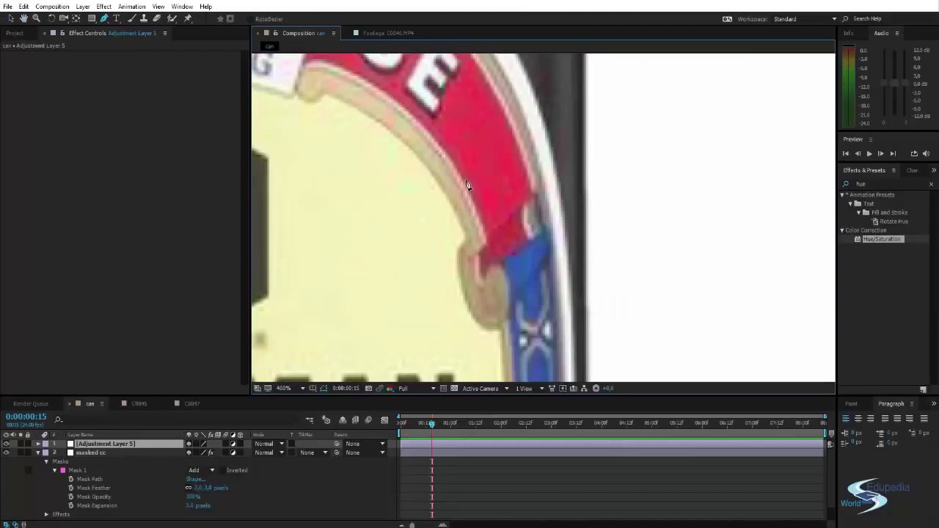
scroll(304, 114, "up", 2)
left_click(304, 120)
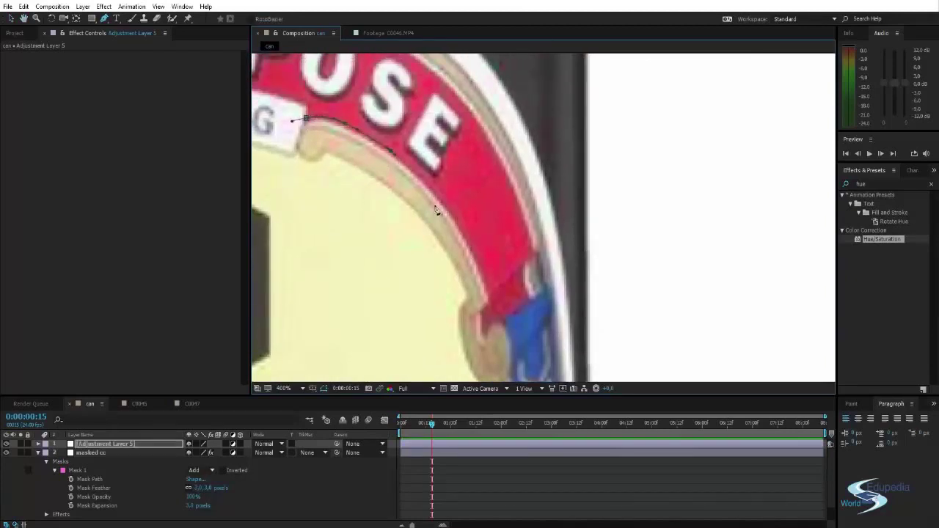
left_click_drag(443, 206, 445, 209)
left_click_drag(467, 241, 453, 213)
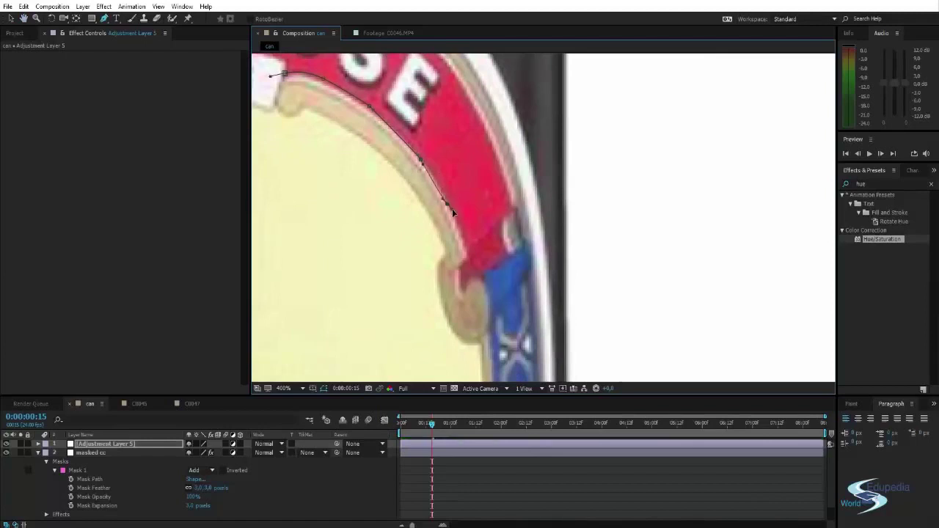
key("ctrl+z")
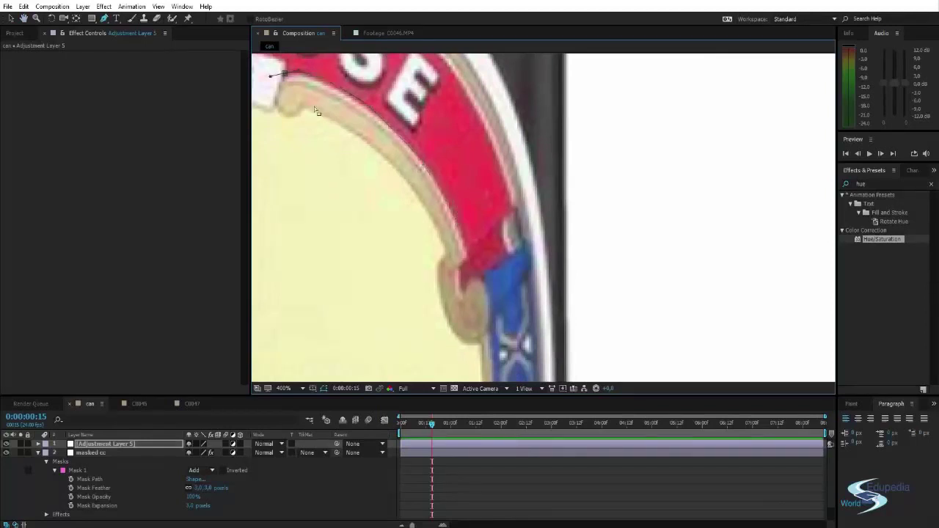
- Start a mask path on the new adjustment layer, tracing the red banner's inner right edge down to its folded ribbon end
left_click(284, 76)
left_click(400, 138)
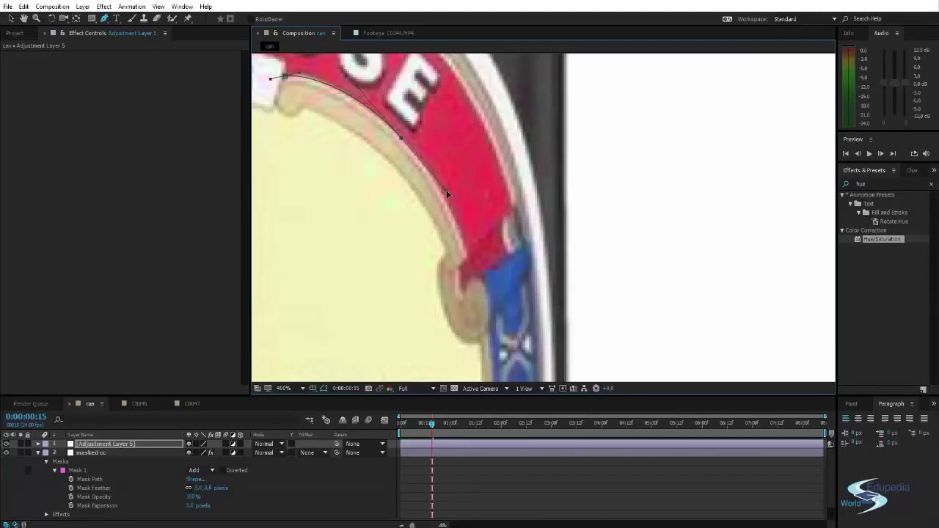
left_click(448, 193)
left_click_drag(465, 252, 435, 182)
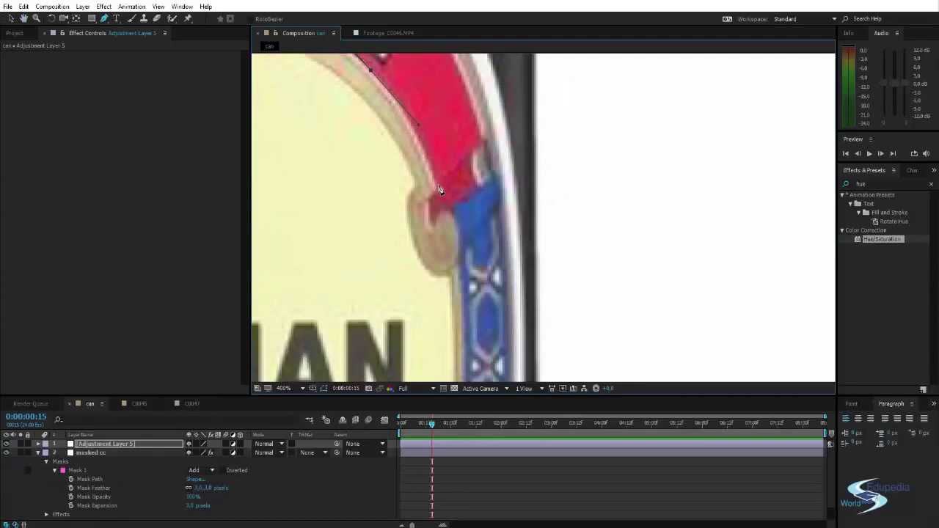
left_click(431, 200)
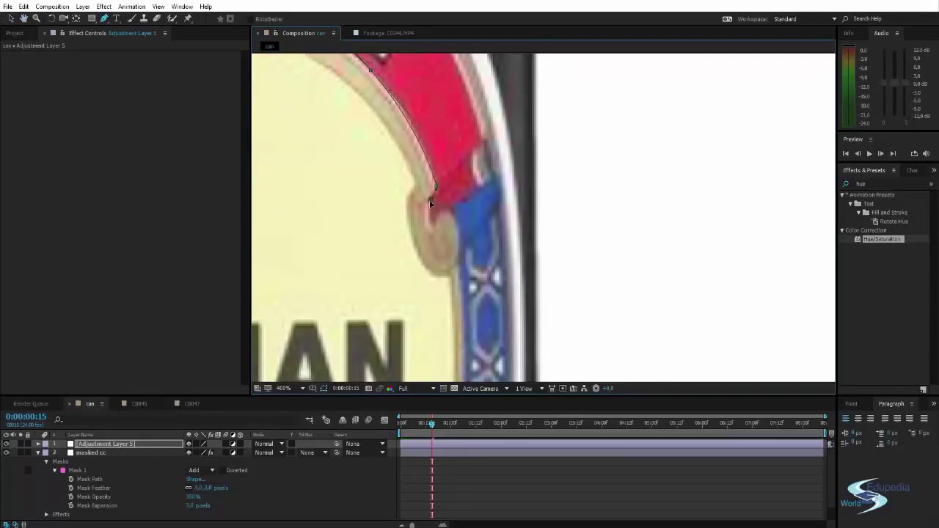
left_click(430, 217)
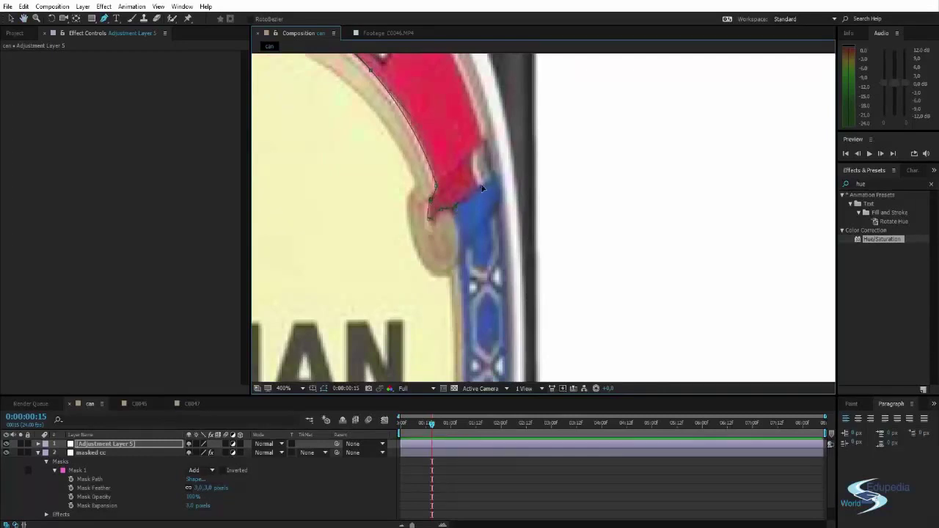
- Continue the mask path around the right ribbon end and along the banner's outer edge to its top centre
left_click_drag(472, 161, 483, 134)
left_click_drag(483, 100, 491, 244)
left_click(411, 132)
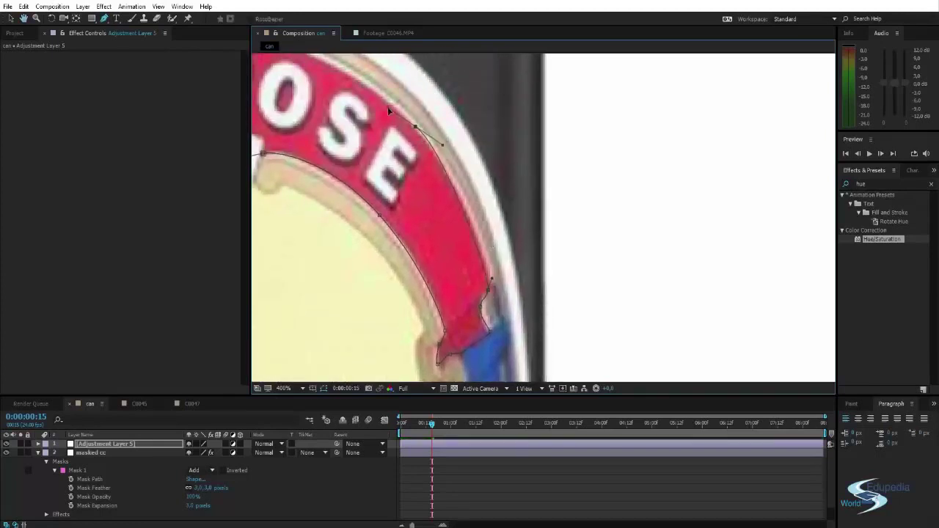
left_click(366, 85)
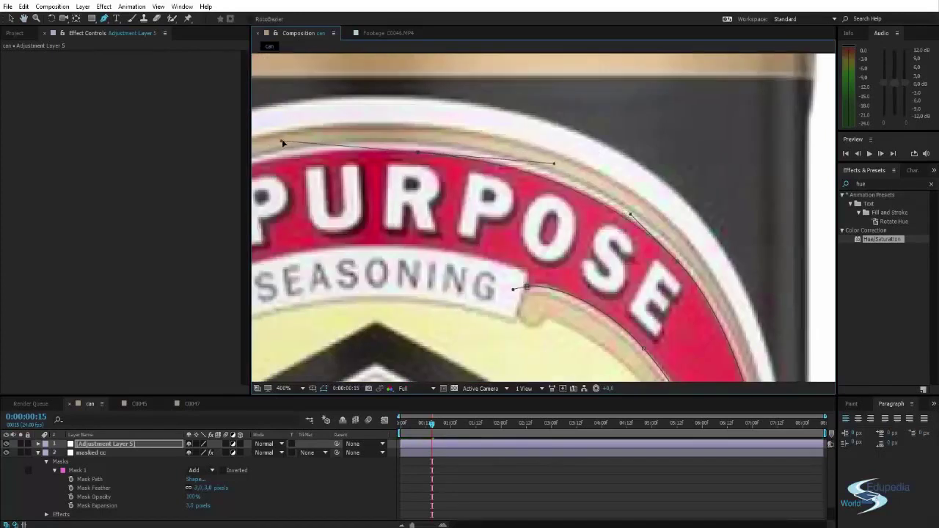
- Extend the mask path from the top centre along the outer edge of the banner's left half
scroll(282, 139, "down", 2)
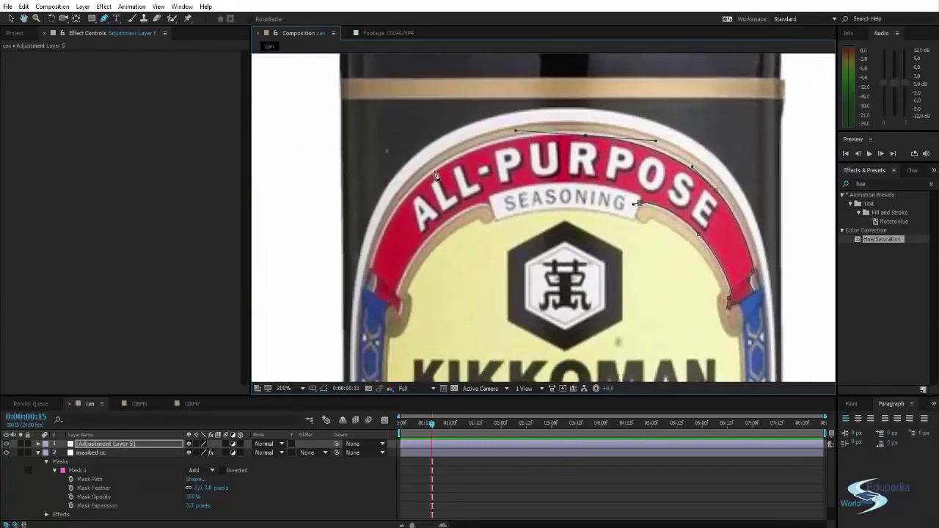
left_click(433, 172)
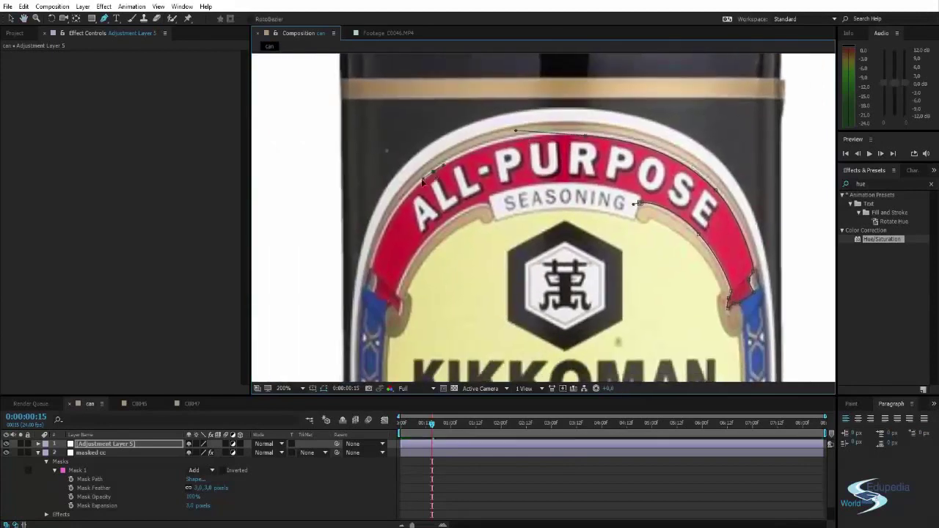
left_click_drag(409, 192, 407, 192)
left_click_drag(422, 226, 459, 197)
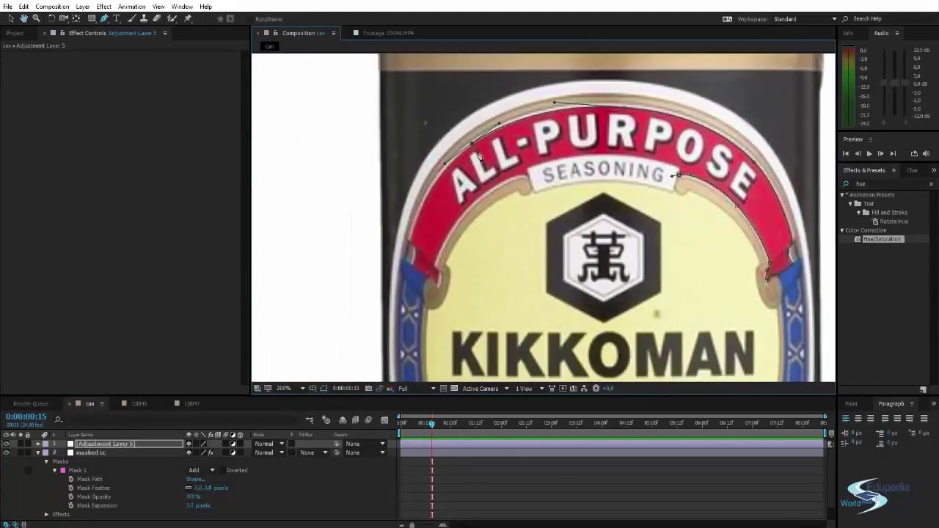
- Trace the mask around the left ribbon end and back along the inner edge and SEASONING strip to close the path
scroll(533, 230, "up", 2)
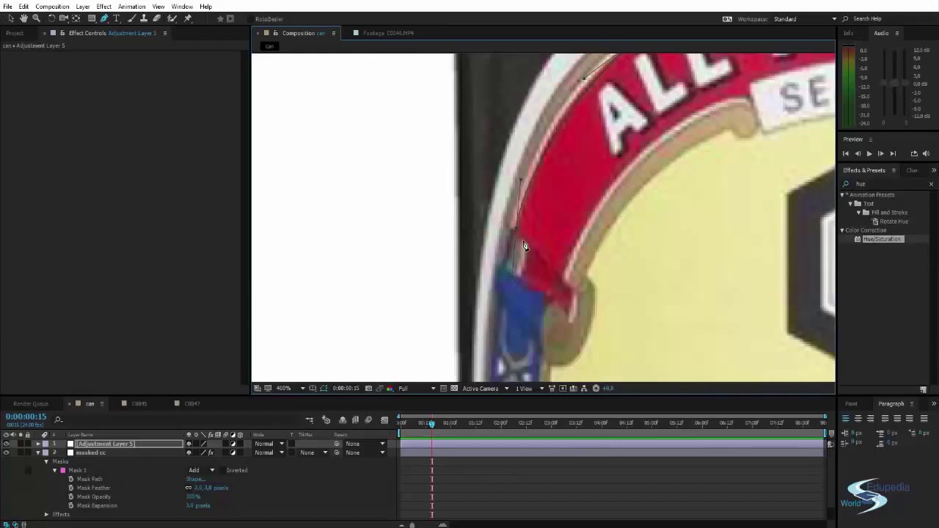
left_click(526, 250)
left_click(518, 229)
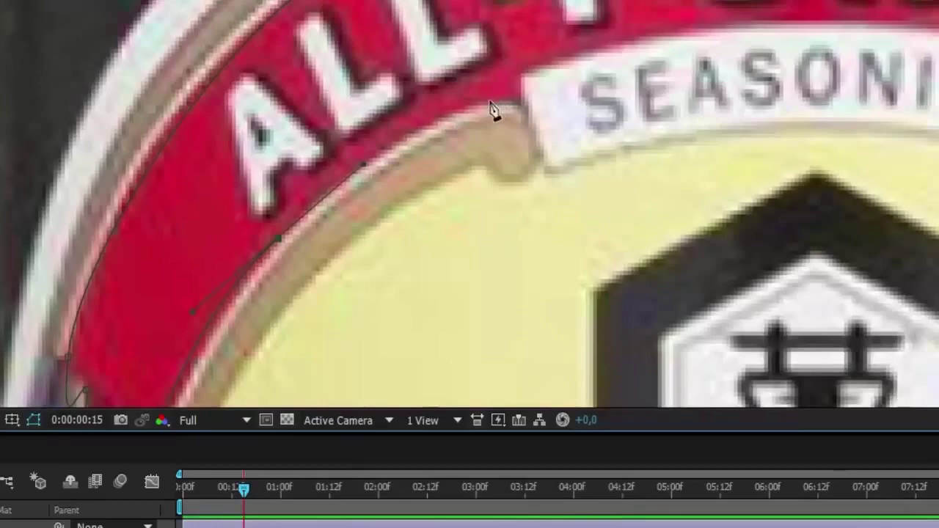
left_click_drag(478, 103, 561, 96)
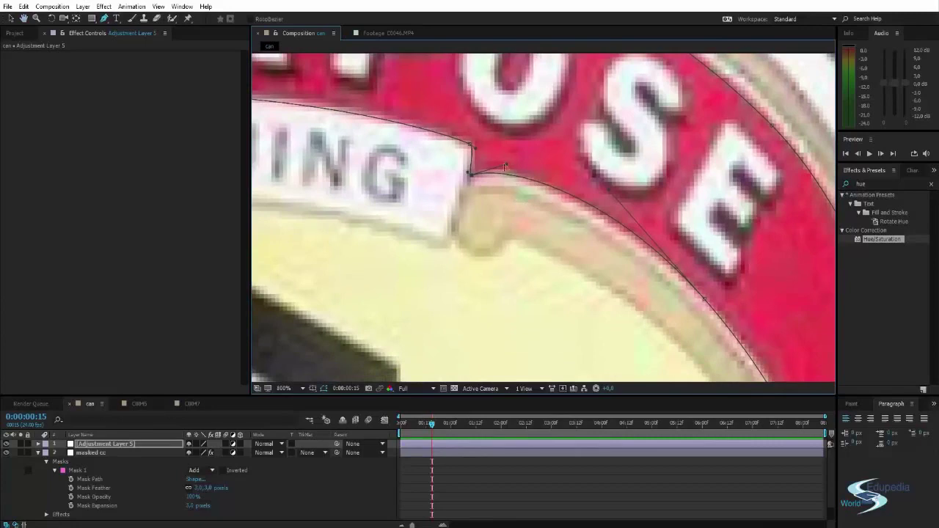
- Adjust the curve of the mask vertex above the white SEASONING strip to follow the strip's upper edge
scroll(486, 192, "down", 1)
left_click_drag(372, 231, 758, 230)
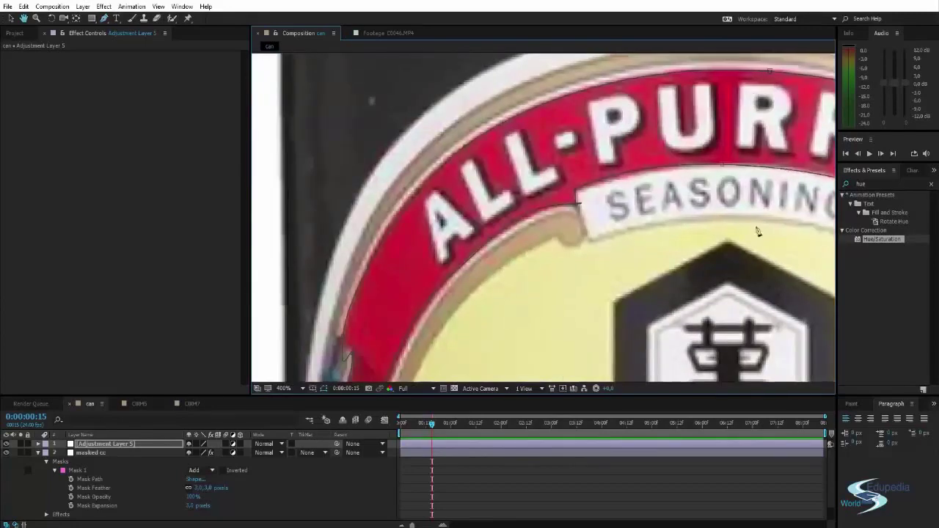
left_click_drag(563, 249, 577, 218)
scroll(590, 172, "up", 1)
scroll(585, 174, "up", 1)
scroll(594, 173, "down", 1)
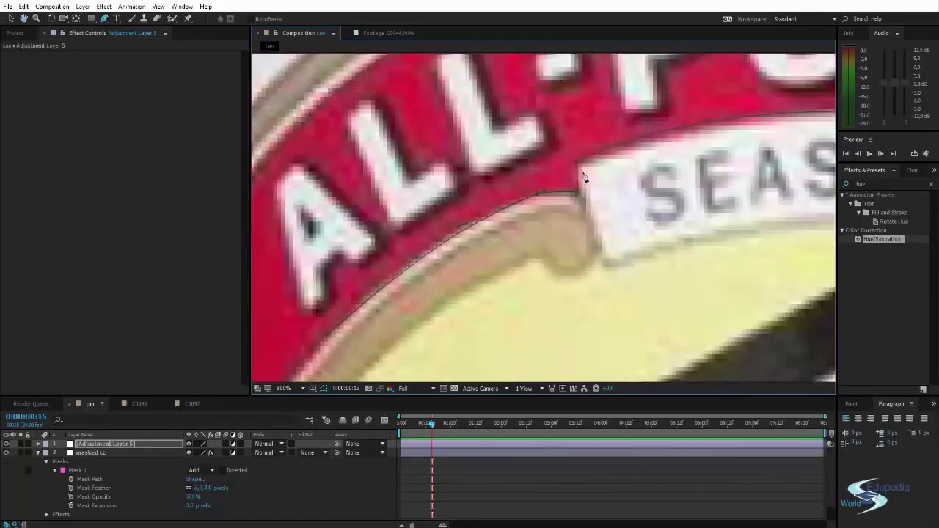
left_click_drag(618, 168, 469, 211)
left_click(720, 157)
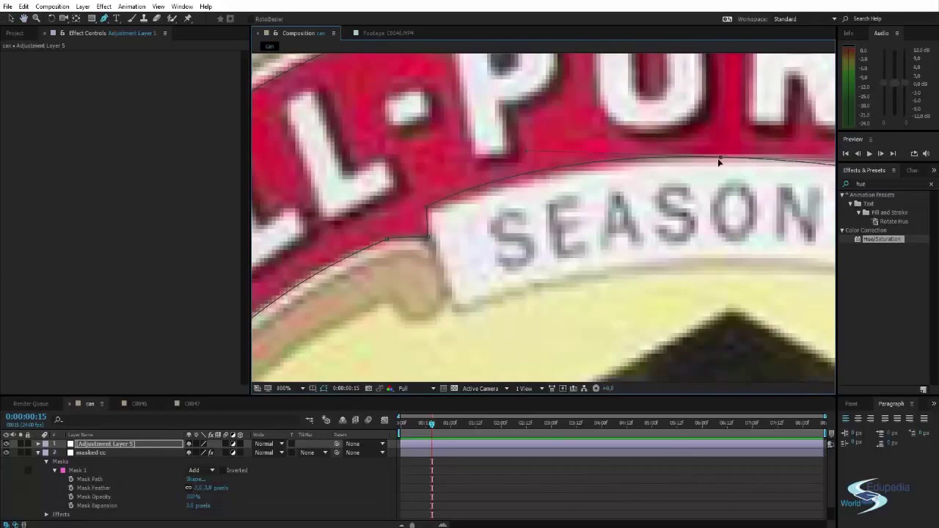
left_click_drag(525, 151, 525, 163)
- Apply Hue/Saturation to the new adjustment layer and set its Master Hue to 74°, turning the banner yellow-green
scroll(525, 163, "down", 1)
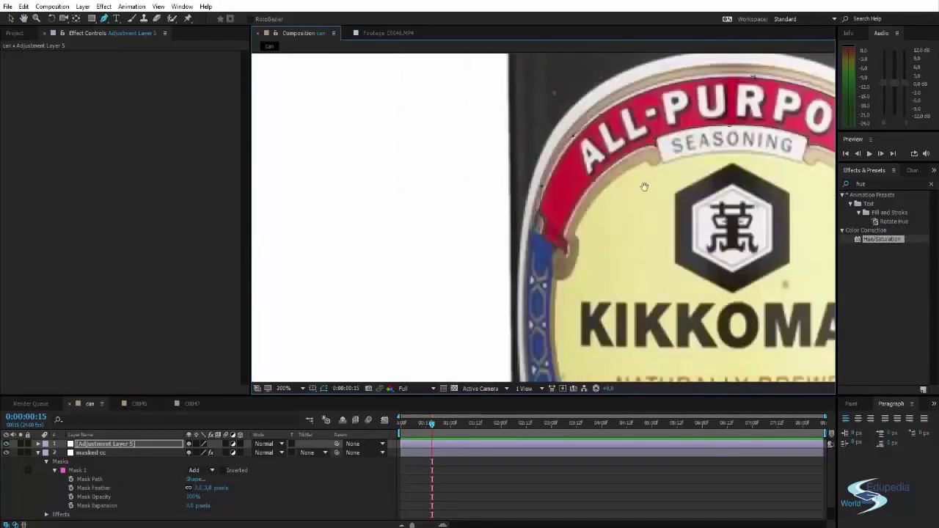
left_click_drag(644, 186, 390, 216)
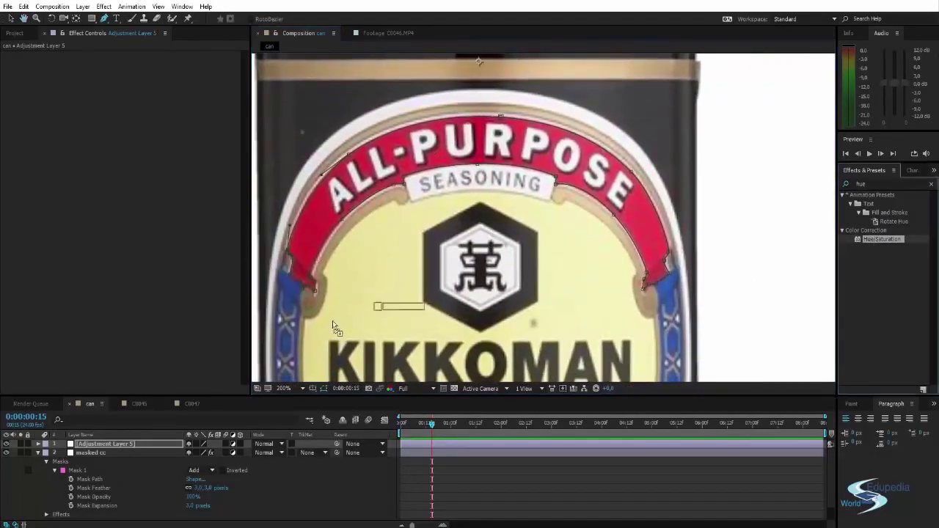
left_click_drag(332, 327, 110, 444)
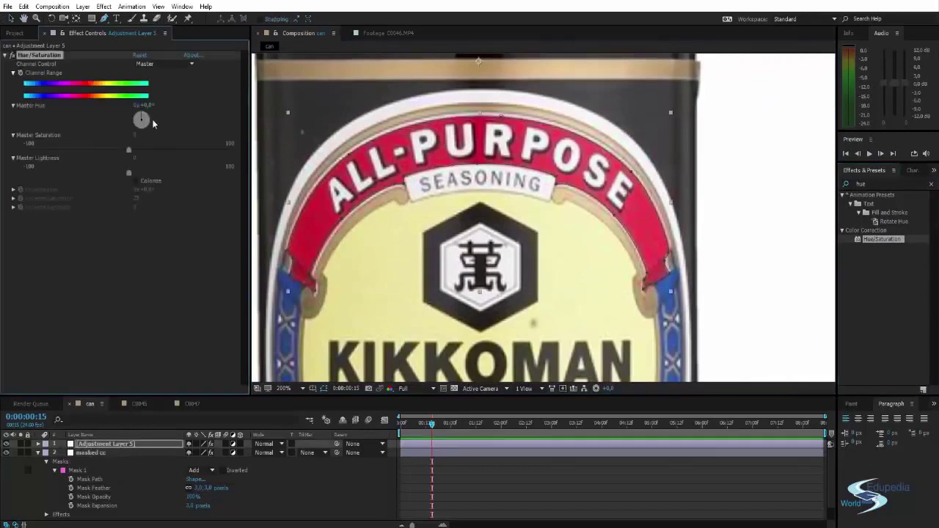
left_click_drag(147, 108, 175, 97)
- Refine the mask vertices and handles along the banner's inner left edge to cover the remaining red fringe
scroll(297, 249, "up", 1)
left_click_drag(283, 299, 717, 209)
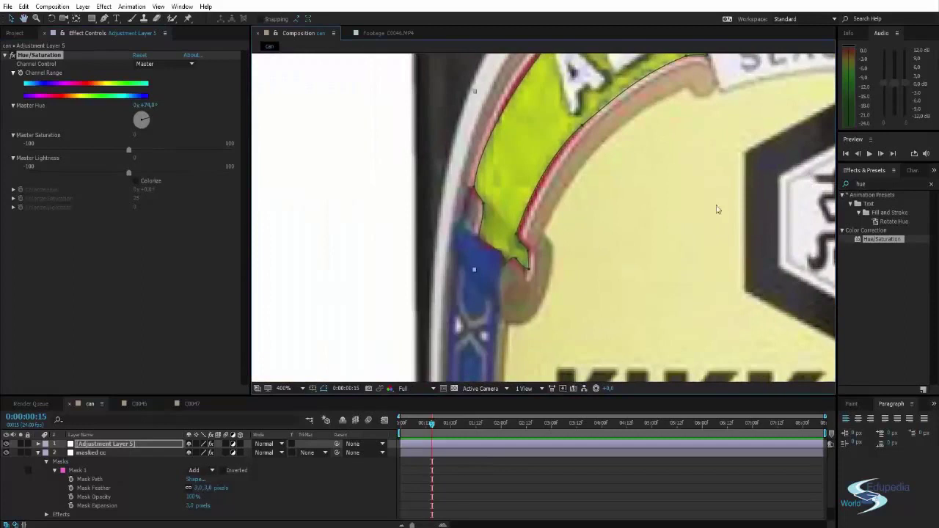
left_click_drag(517, 236, 521, 235)
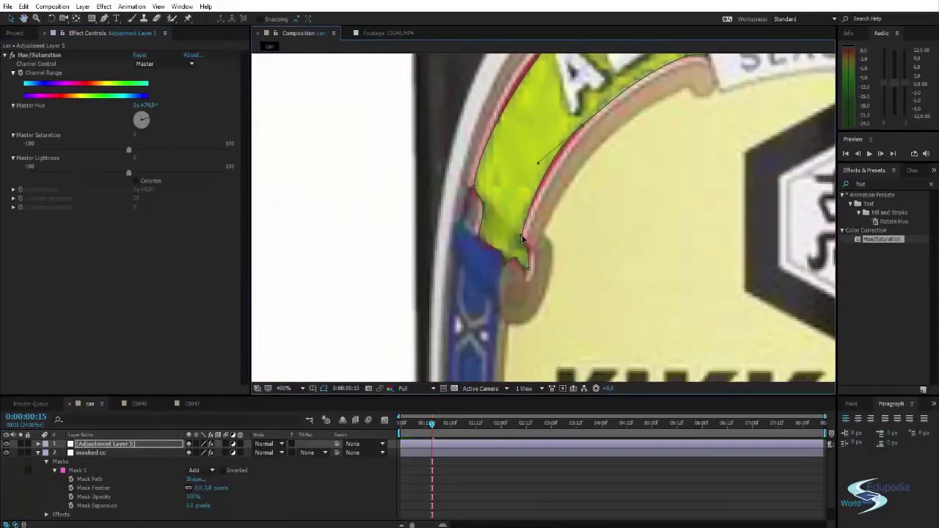
left_click_drag(537, 163, 541, 170)
left_click_drag(582, 126, 583, 128)
- Reshape the mask curve along the banner's outer left edge and reposition the vertex near the left ribbon end
scroll(559, 143, "up", 3)
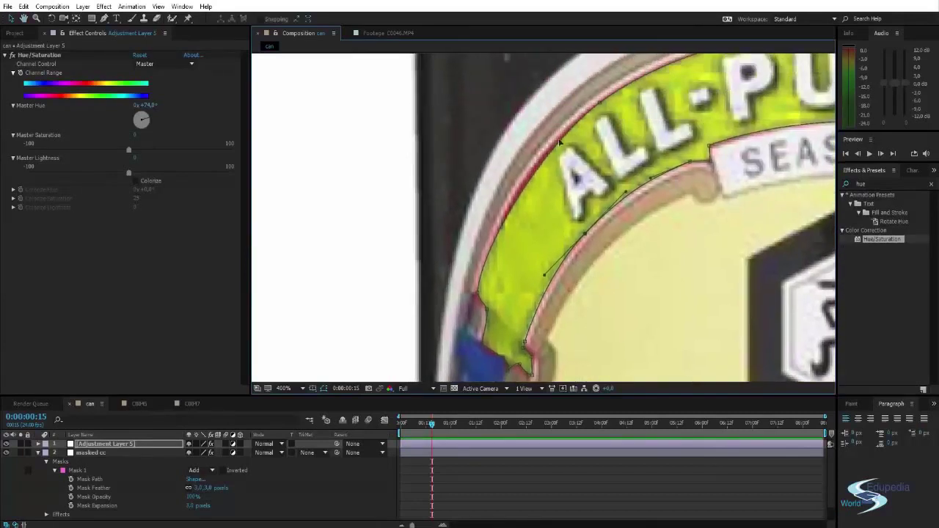
left_click(599, 104)
left_click_drag(545, 145, 530, 156)
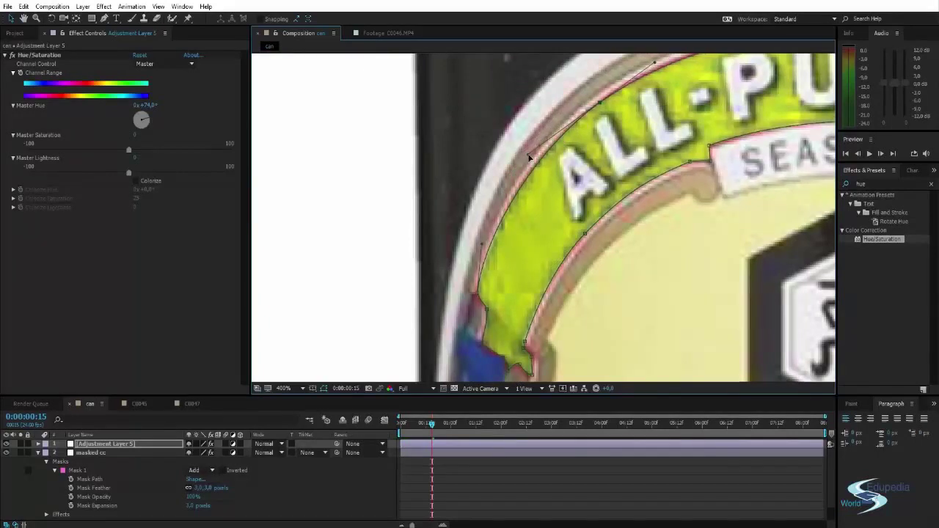
left_click_drag(537, 197, 548, 161)
left_click_drag(491, 262, 491, 250)
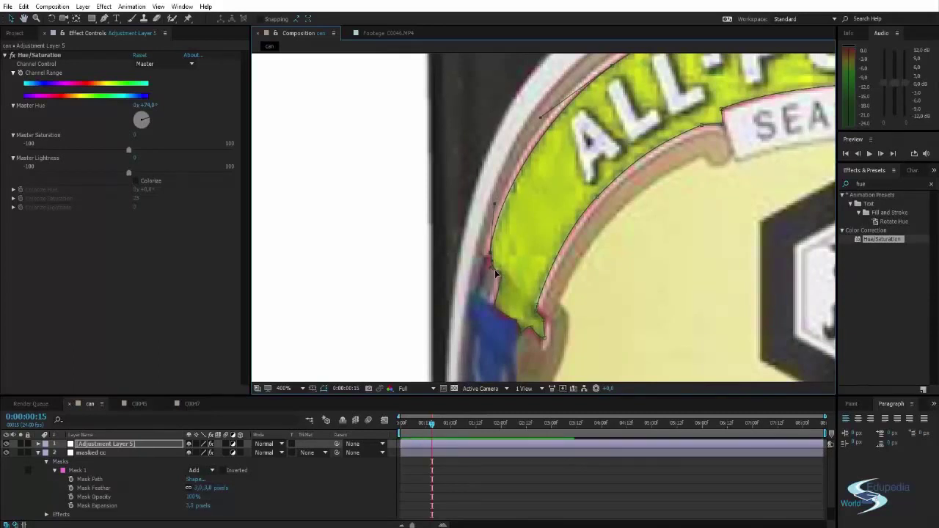
- Set the Hue/Saturation Master Hue of Adjustment Layer 5 to 42°, turning the banner orange like the cap
left_click(495, 270)
scroll(511, 272, "down", 1)
left_click_drag(635, 200, 447, 250)
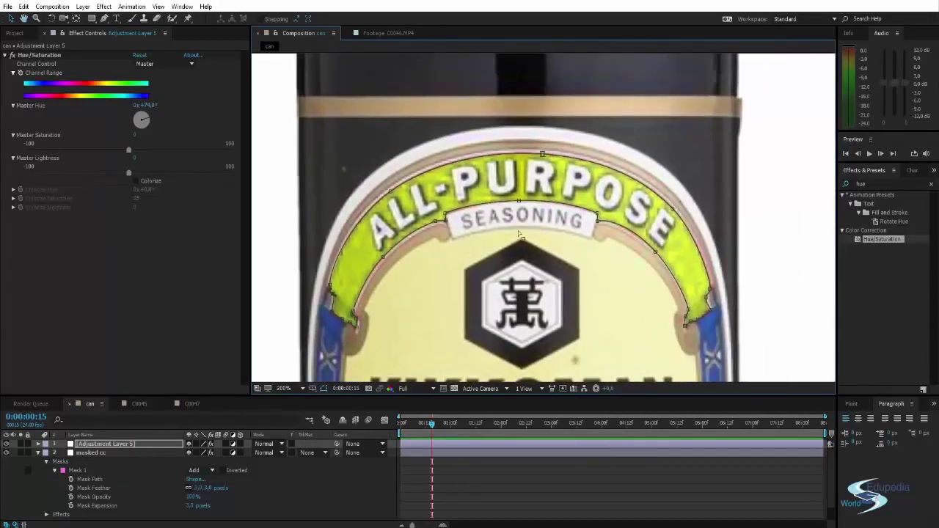
left_click(486, 472)
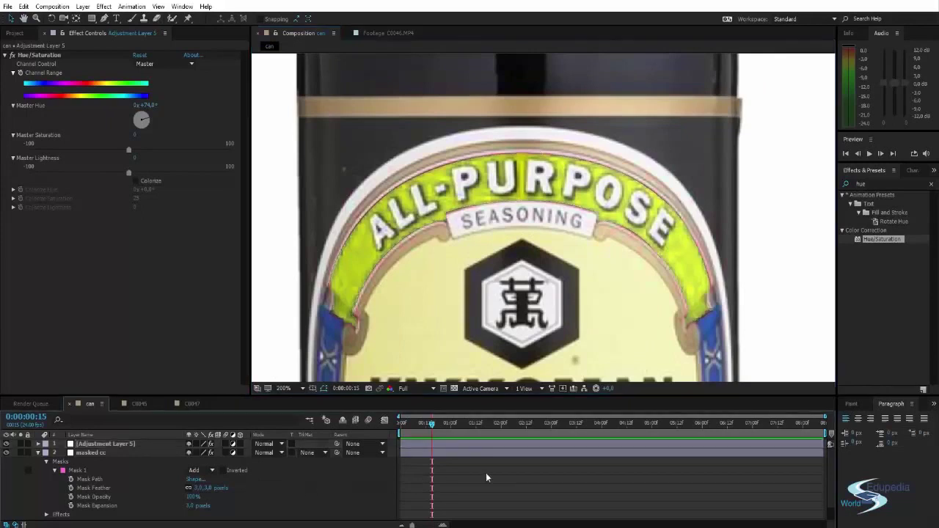
scroll(438, 172, "down", 3)
left_click_drag(437, 171, 431, 226)
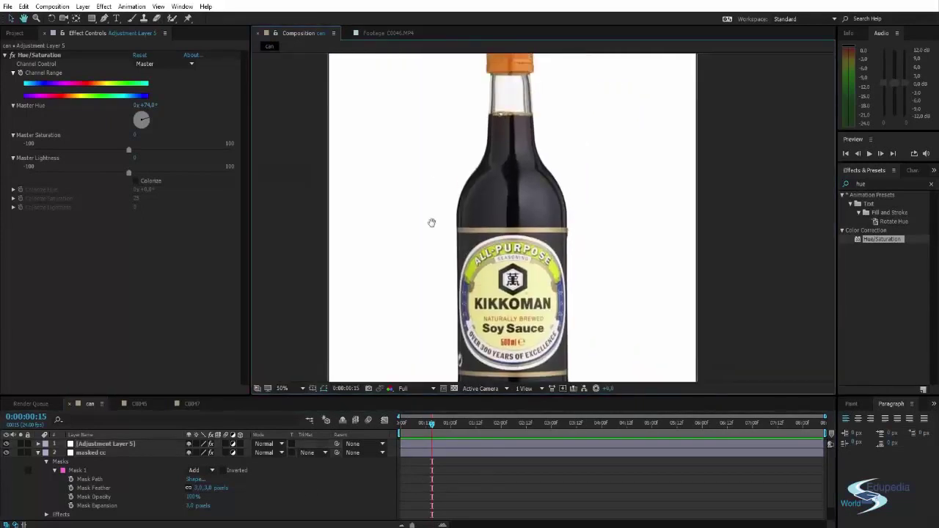
left_click_drag(151, 105, 144, 107)
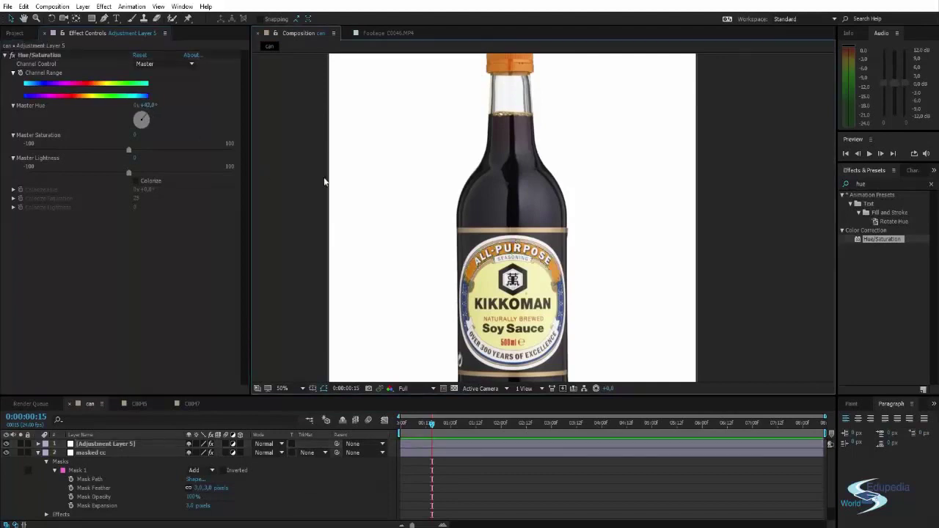
- Examine the recolored banner at different magnifications and inspect the mask vertex on its upper edge for uncovered fringe
scroll(382, 181, "down", 2)
scroll(444, 301, "up", 3)
left_click_drag(540, 317, 618, 176)
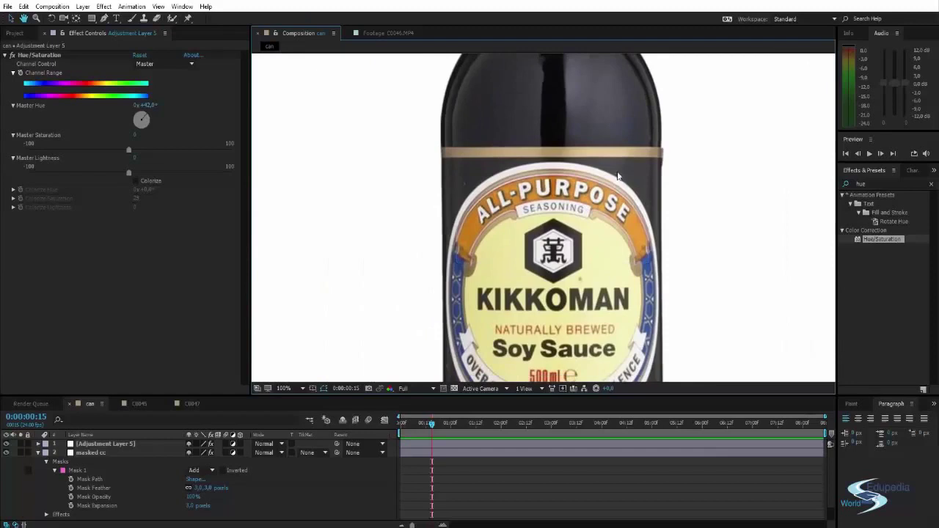
scroll(504, 247, "up", 1)
scroll(498, 251, "down", 1)
scroll(498, 250, "down", 2)
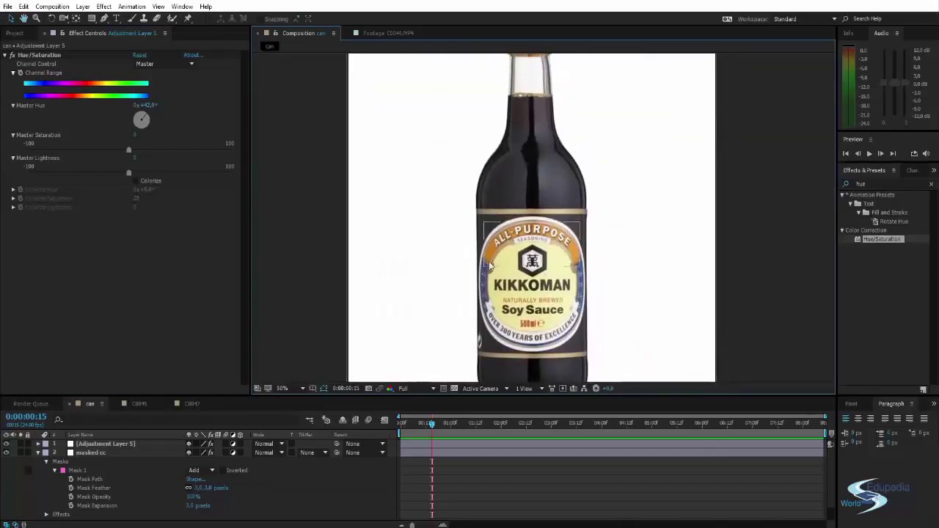
scroll(517, 214, "up", 4)
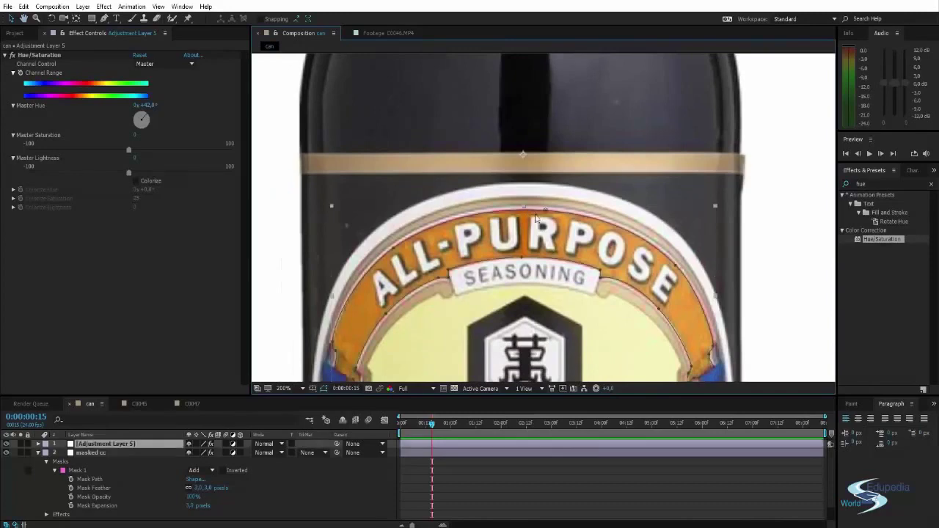
scroll(538, 217, "up", 2)
left_click(548, 202)
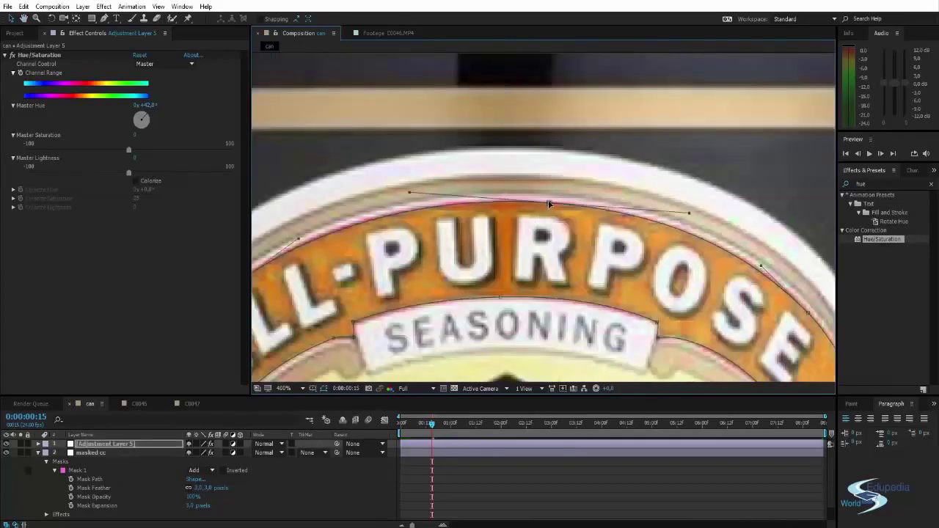
left_click_drag(481, 268, 526, 214)
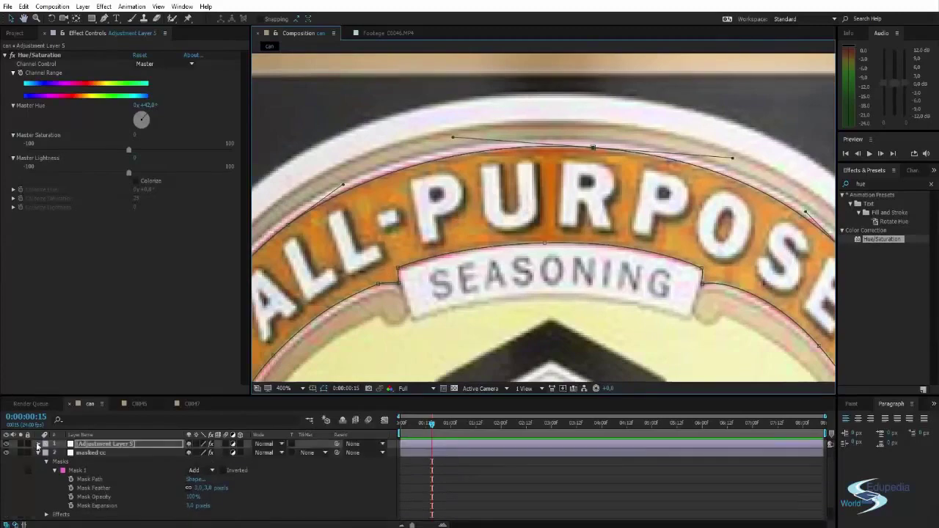
- Set the feather of Mask 1 on Adjustment Layer 5 to 3 pixels and its expansion to 3 pixels
left_click(38, 445)
left_click(46, 452)
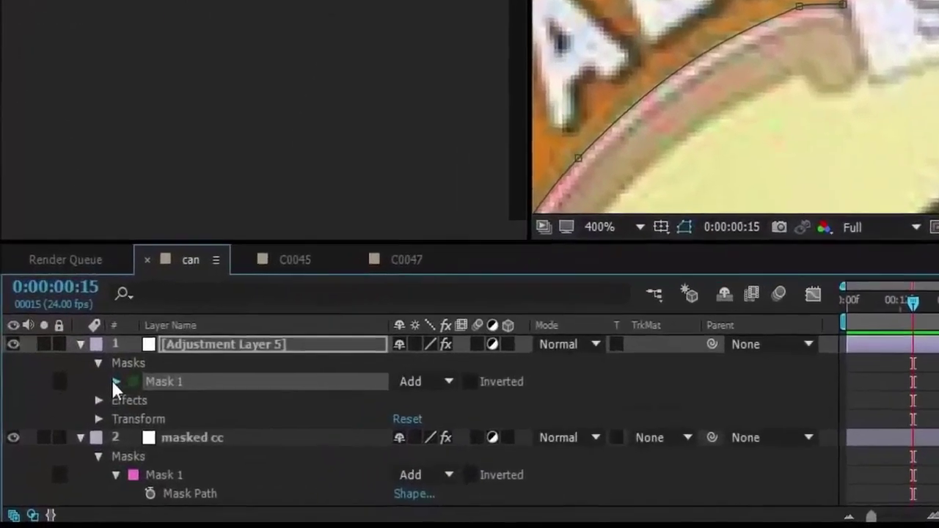
left_click(54, 461)
left_click(486, 401)
type("3")
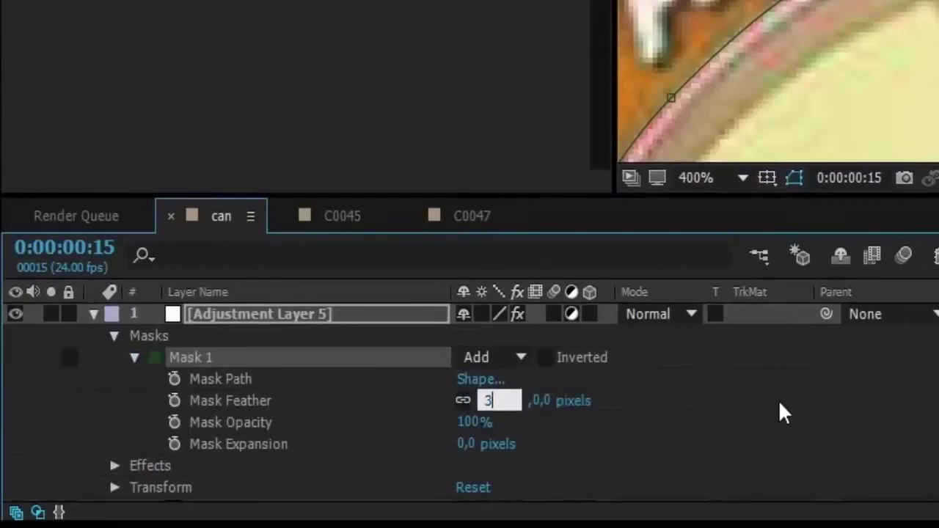
left_click(778, 411)
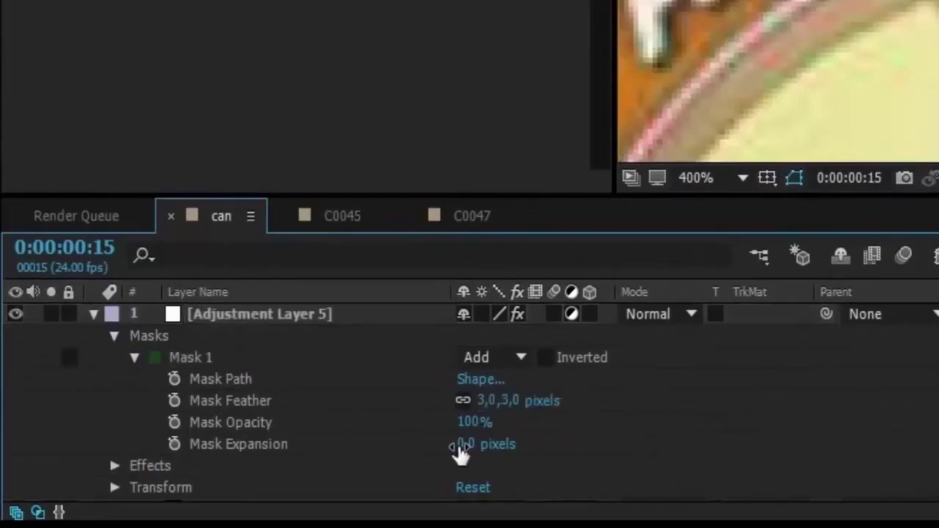
left_click(463, 444)
type("3")
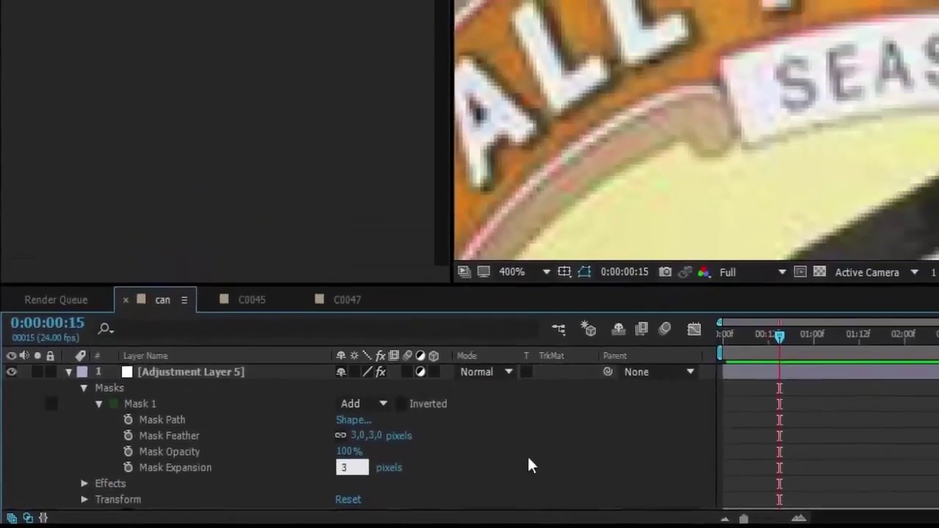
left_click(528, 465)
- Add a new adjustment layer and draw a rectangular mask on it, from the bottle's neck to the middle of the label
scroll(812, 88, "down", 2)
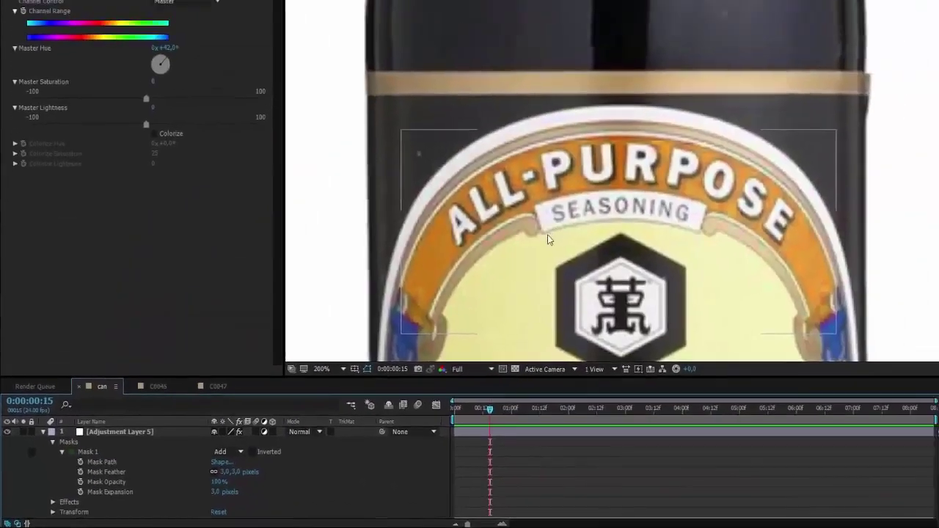
left_click_drag(872, 65, 823, 14)
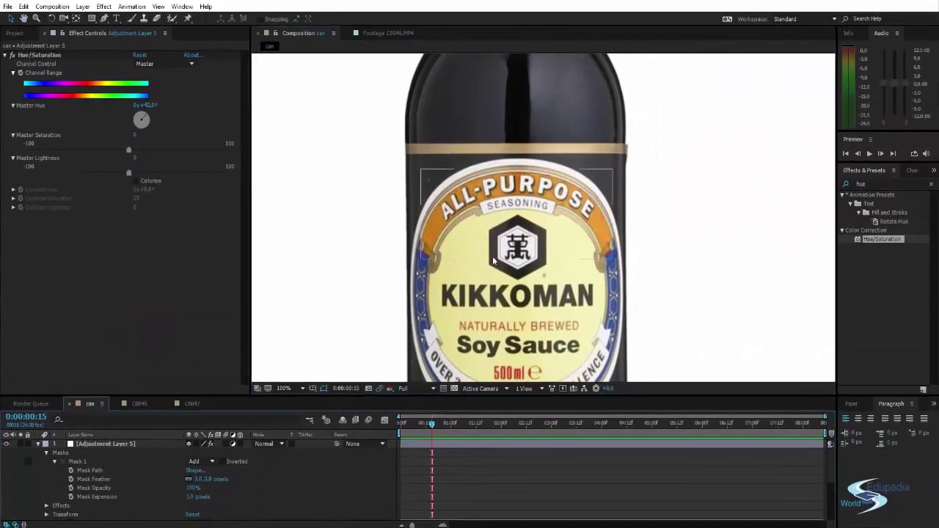
scroll(549, 256, "down", 4)
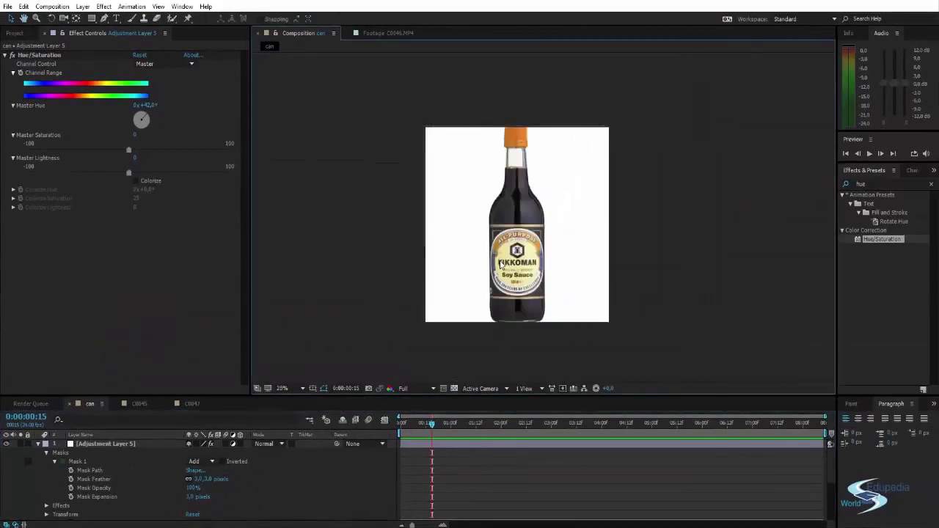
scroll(481, 253, "up", 2)
left_click_drag(481, 253, 518, 275)
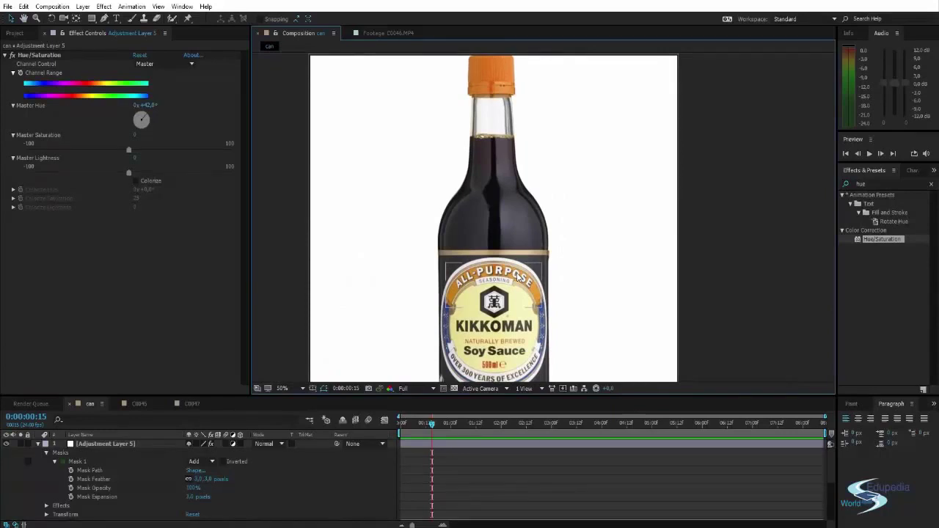
key("ctrl+alt+y")
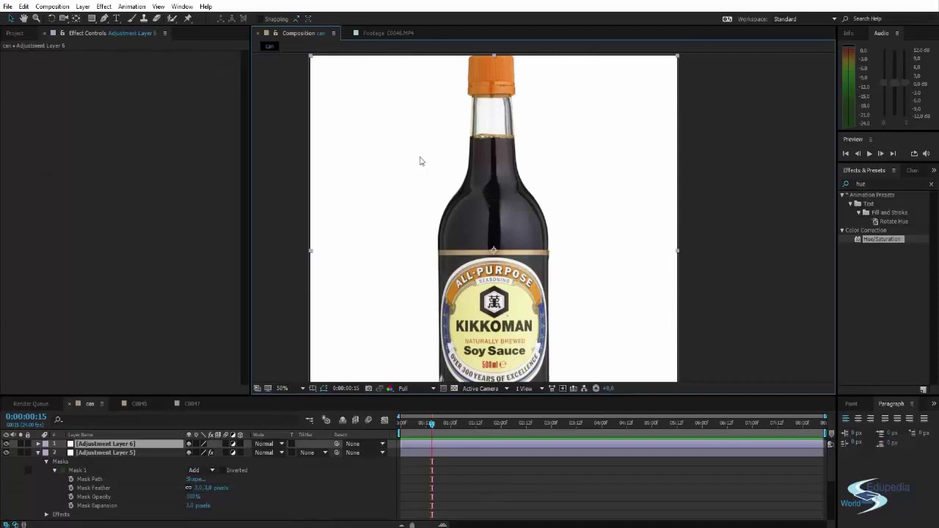
key("q")
left_click_drag(395, 134, 544, 329)
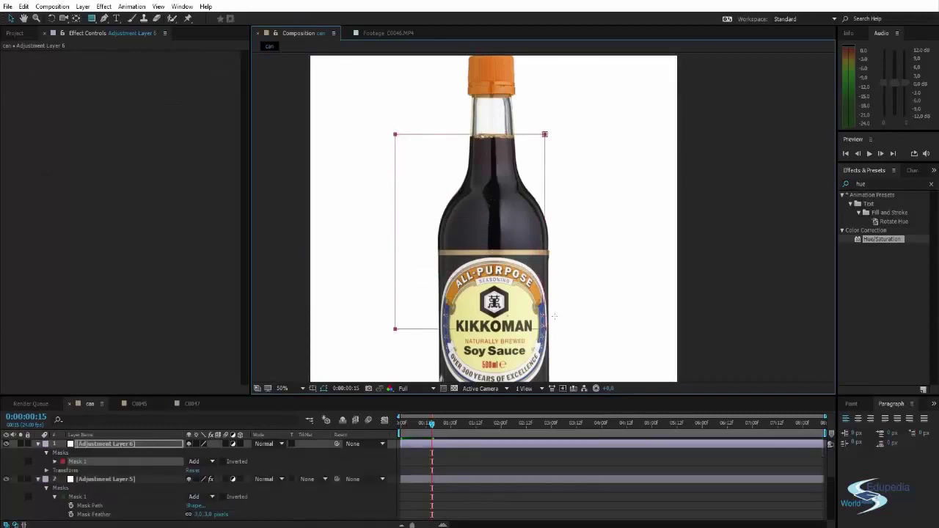
- Apply Curves to the new adjustment layer and bend the RGB curve to lift the shadows, keeping the highlights near the diagonal
left_click(881, 180)
type("curves")
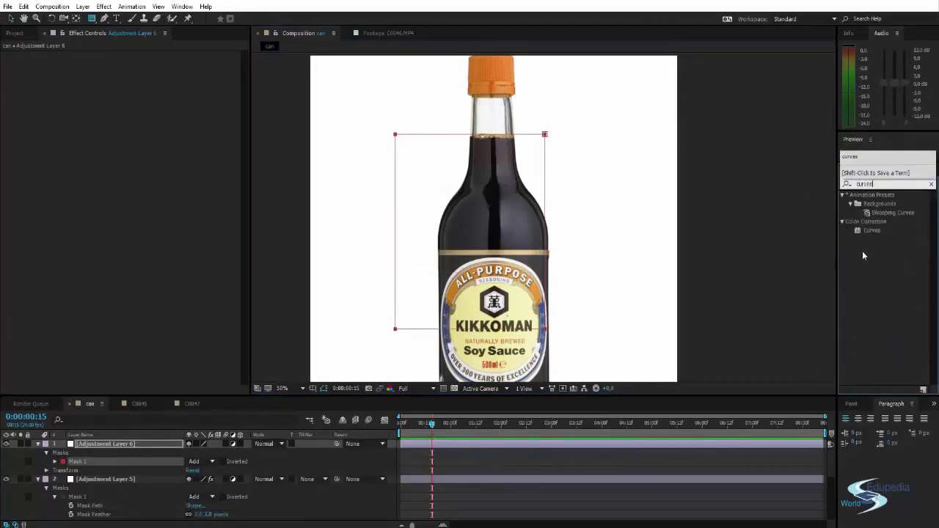
left_click_drag(872, 230, 427, 218)
left_click_drag(102, 140, 93, 129)
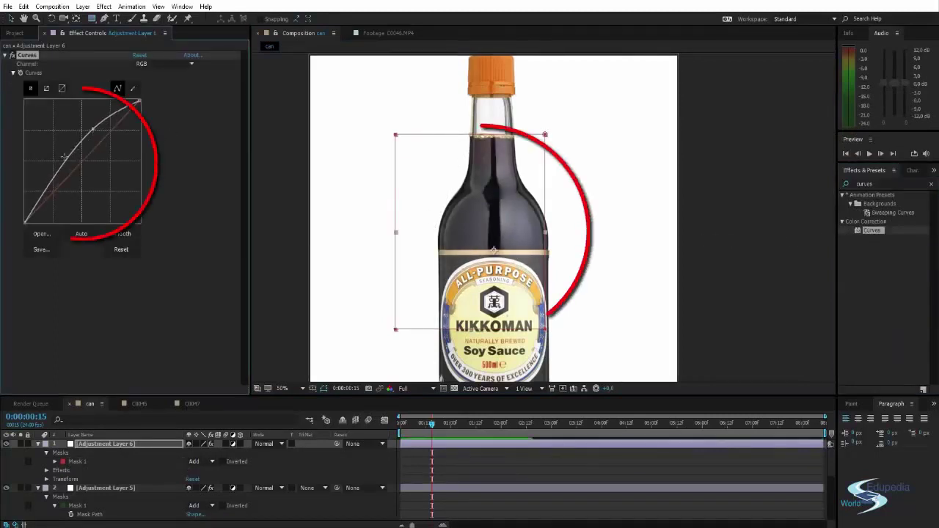
left_click_drag(65, 157, 65, 197)
mouse_move(93, 128)
left_mouse_down()
mouse_move(115, 164)
mouse_move(107, 138)
left_mouse_up()
mouse_move(61, 199)
left_mouse_down()
mouse_move(59, 166)
mouse_move(58, 192)
mouse_move(50, 180)
left_mouse_up()
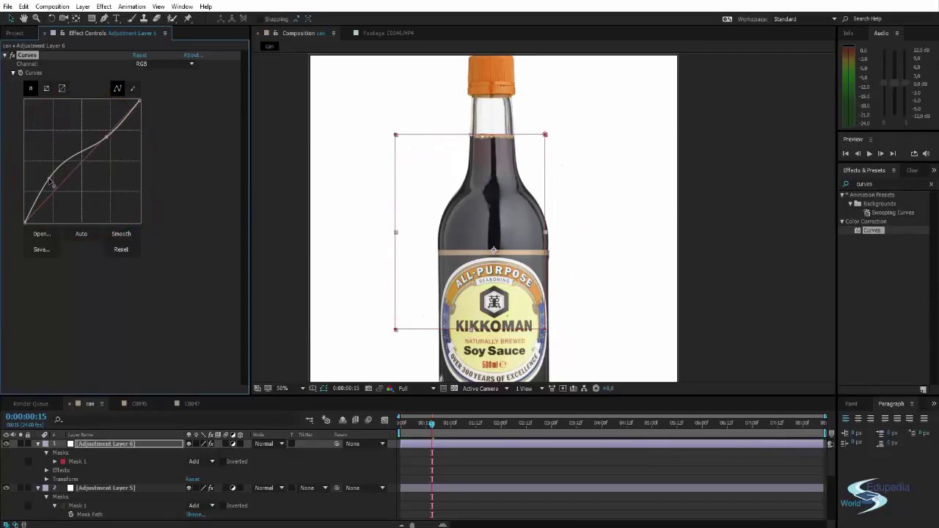
- Reposition and resize Mask 1 to cover the dark upper bottle between the liquid line and the label's upper gold band
key("comma")
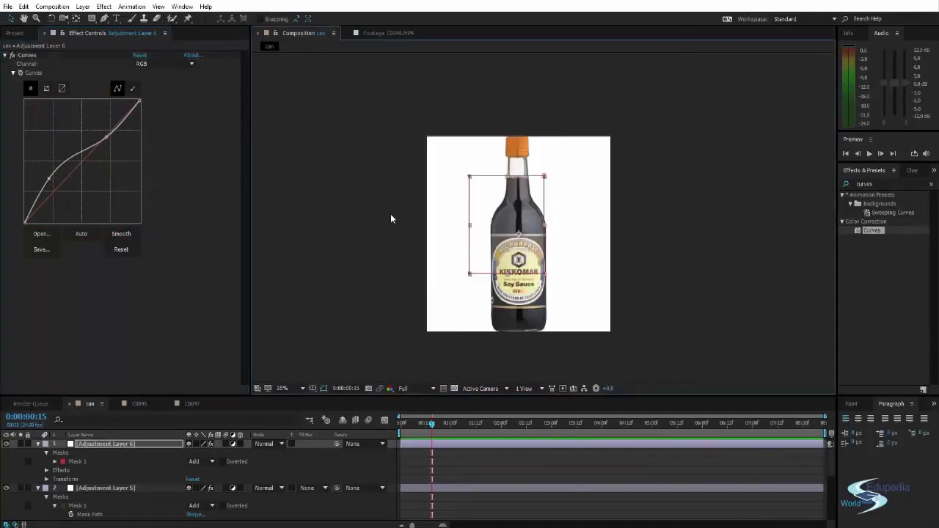
key("period")
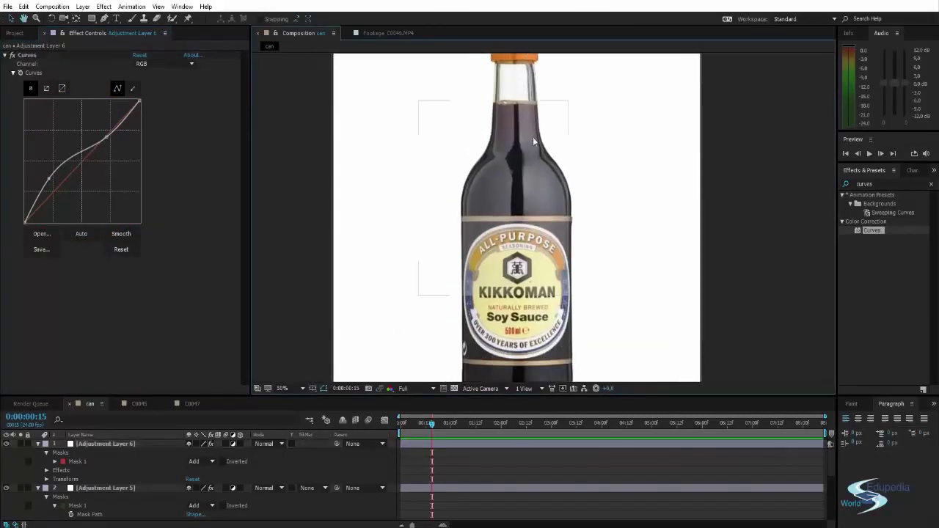
left_click(533, 136)
mouse_move(525, 168)
left_mouse_down()
mouse_move(631, 246)
mouse_move(612, 223)
mouse_move(609, 166)
mouse_move(595, 127)
mouse_move(550, 132)
mouse_move(546, 86)
mouse_move(527, 175)
left_mouse_up()
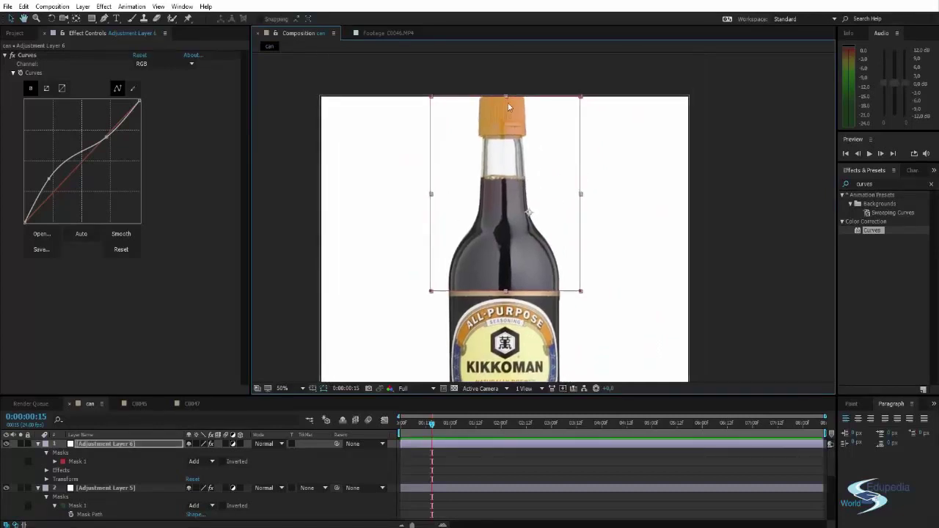
left_click_drag(507, 99, 504, 183)
scroll(509, 189, "down", 7)
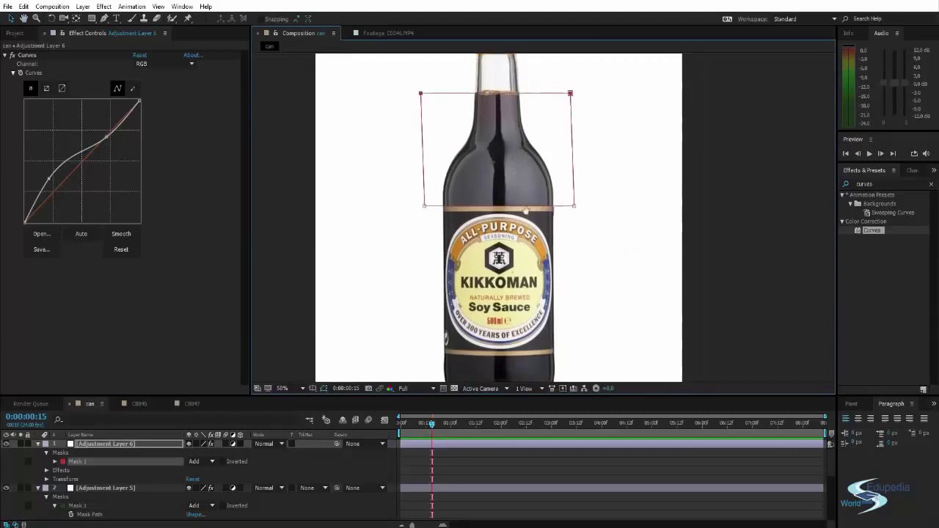
- Draw a second rectangular mask around the bottle's base and curve its upper edge along the lower gold band's bottom edge
scroll(487, 166, "up", 2)
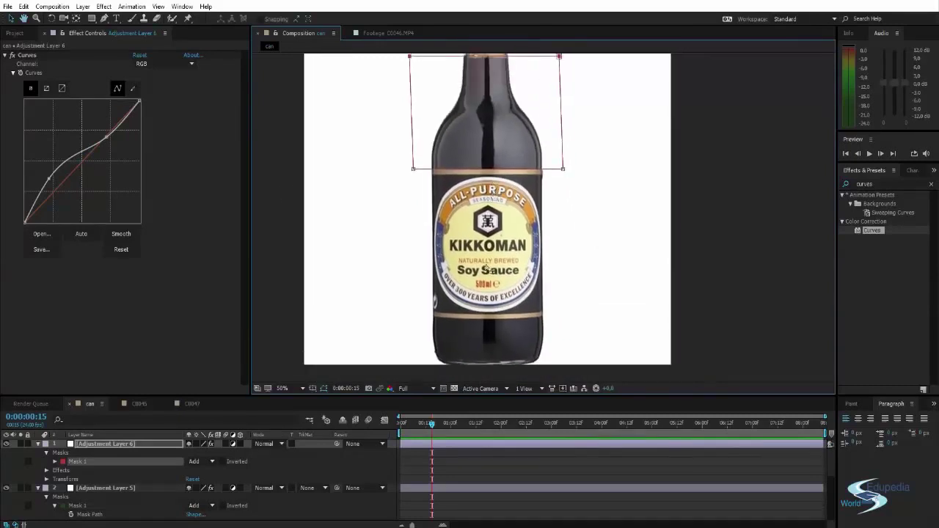
scroll(485, 268, "down", 1)
left_click_drag(403, 287, 649, 251)
scroll(563, 345, "up", 1)
key("g")
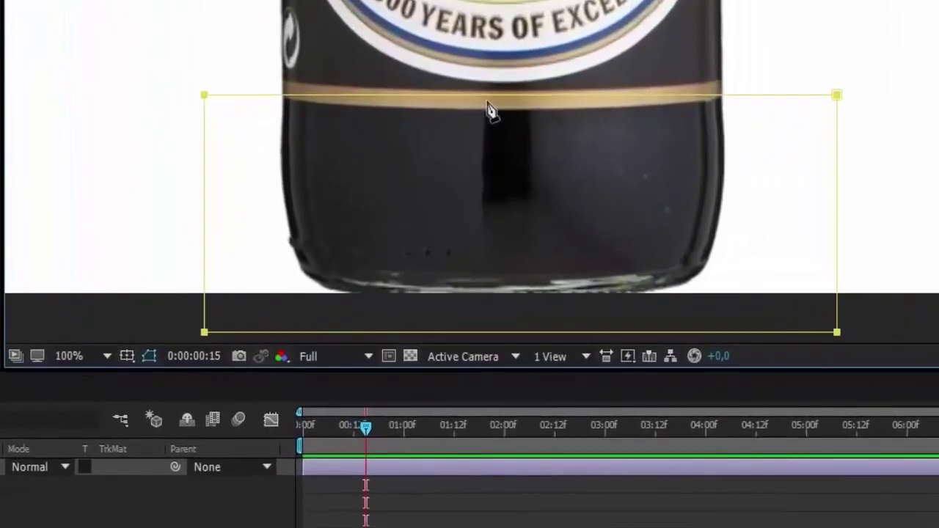
left_click(493, 104)
mouse_move(498, 97)
left_mouse_down()
mouse_move(506, 115)
mouse_move(498, 132)
mouse_move(441, 111)
mouse_move(434, 96)
mouse_move(506, 108)
left_mouse_up()
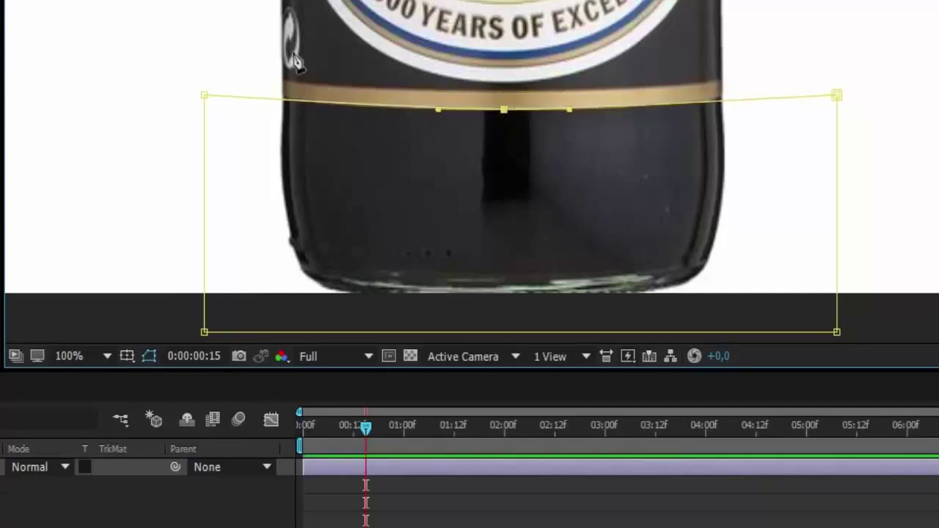
- Reshape the RGB curve of Adjustment Layer 6 by raising its upper point and pulling its lower point down
scroll(422, 26, "down", 2)
scroll(422, 25, "down", 1)
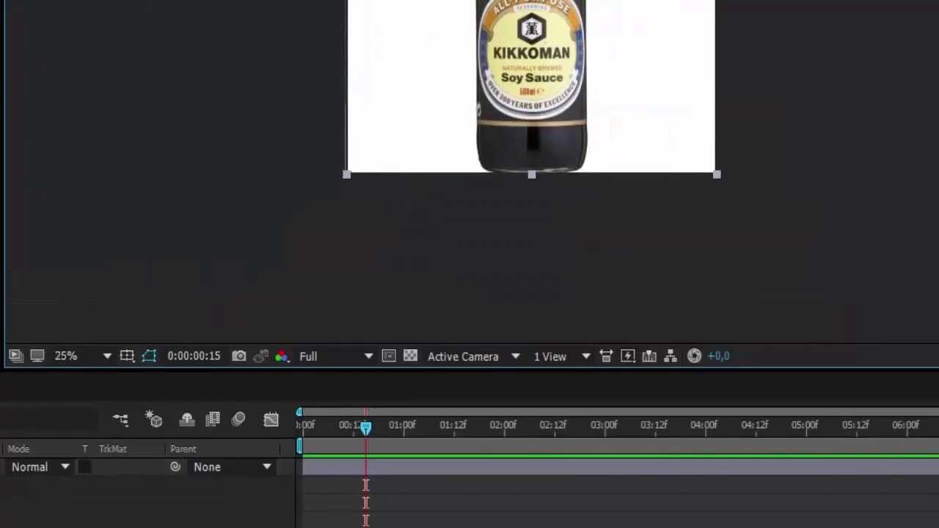
left_click(63, 446)
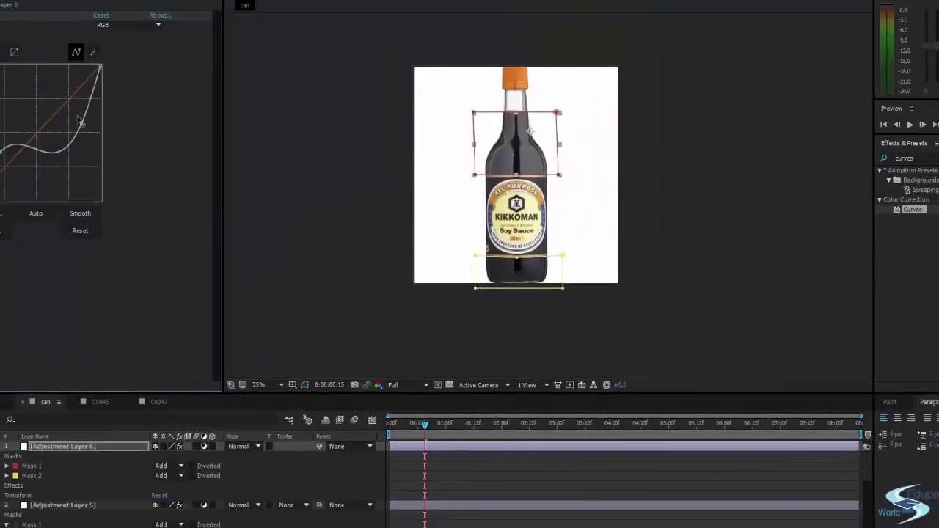
left_click_drag(80, 121, 59, 88)
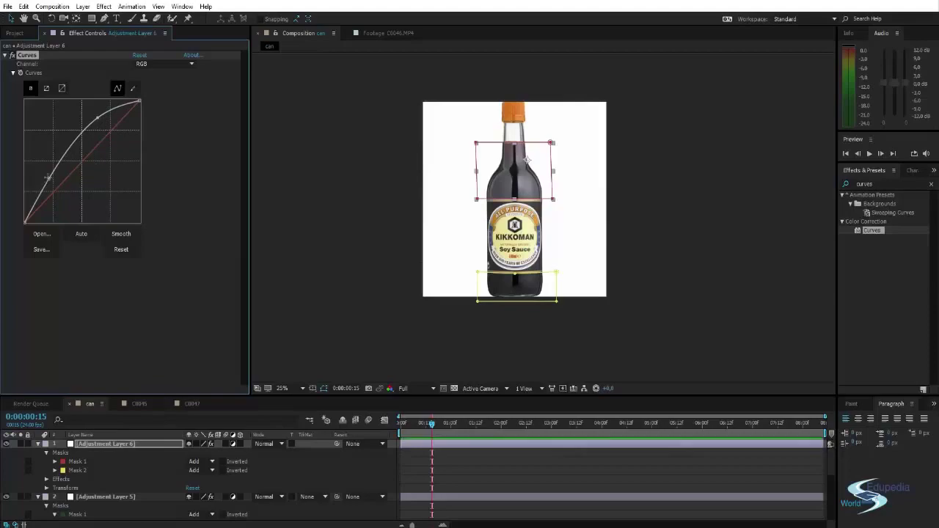
key("ctrl+z")
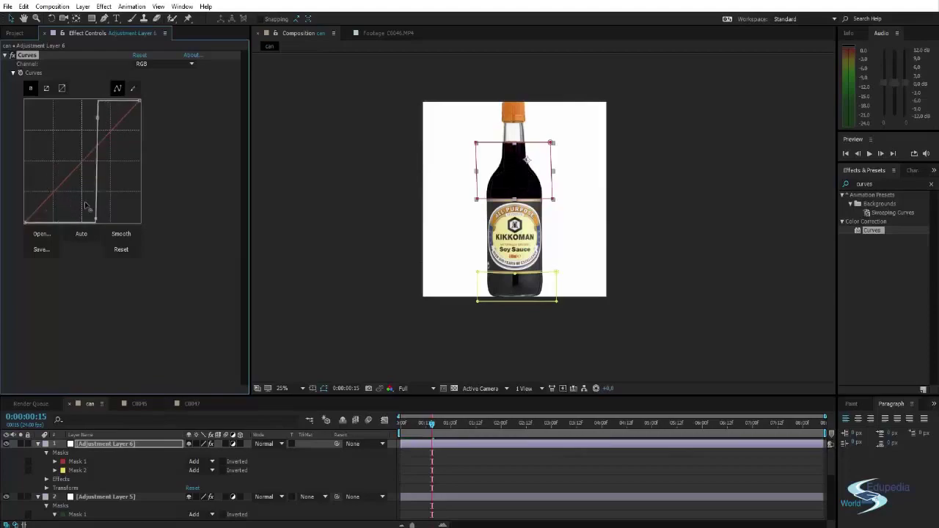